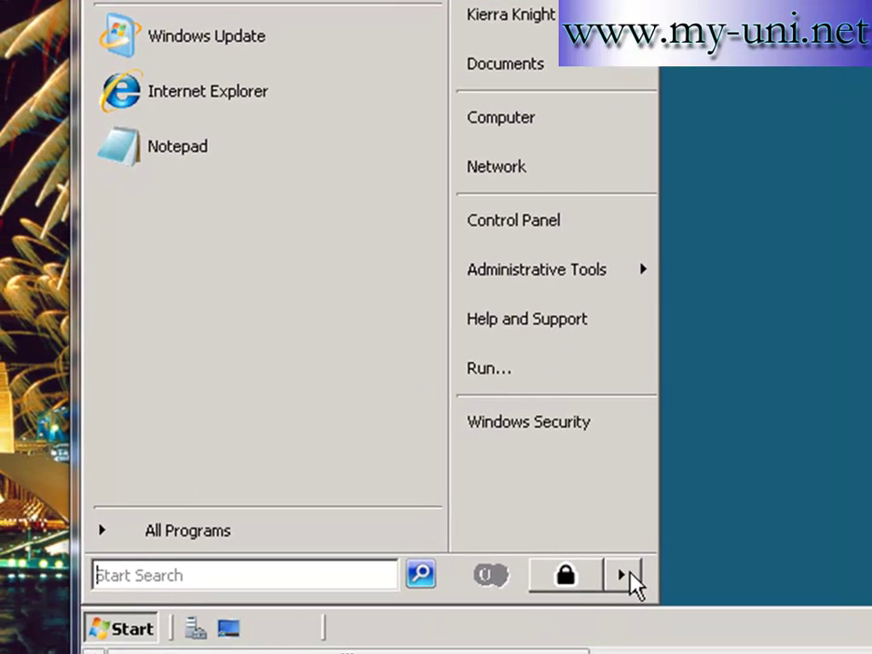
# Step: Log off the current user's remote session and maximize the administrator's Remote Desktop window
pyautogui.click(633, 584)
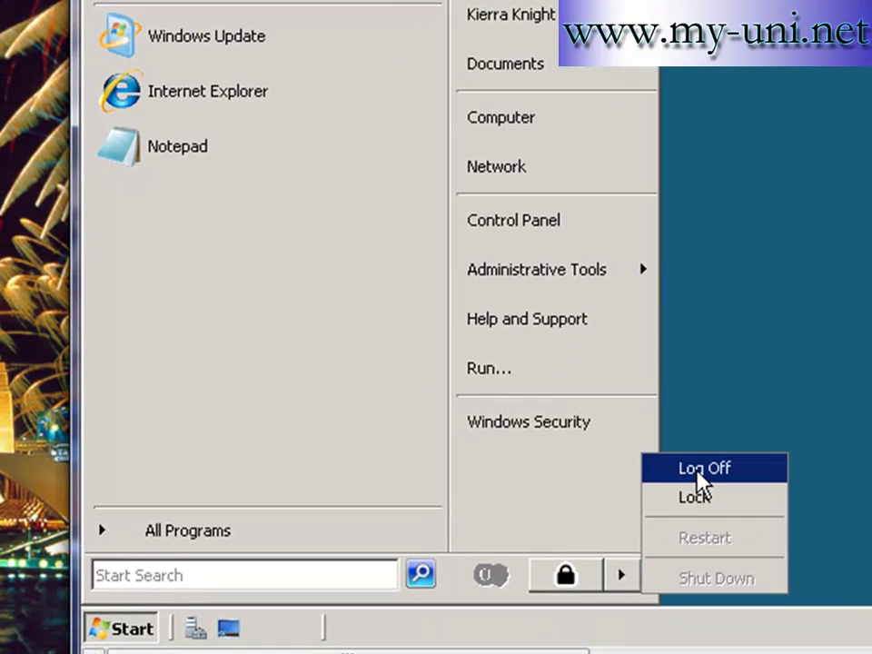
pyautogui.click(696, 468)
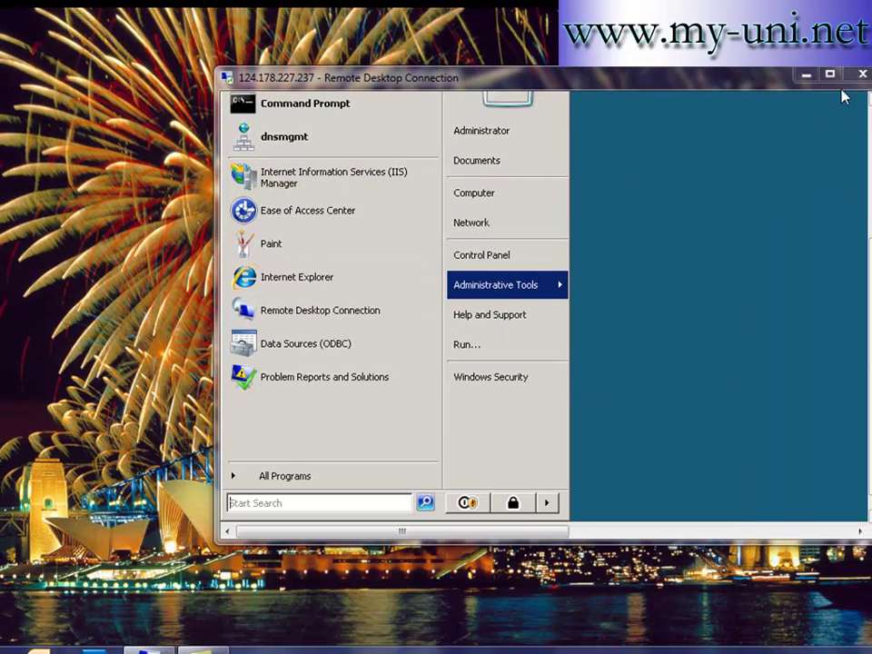
pyautogui.click(831, 78)
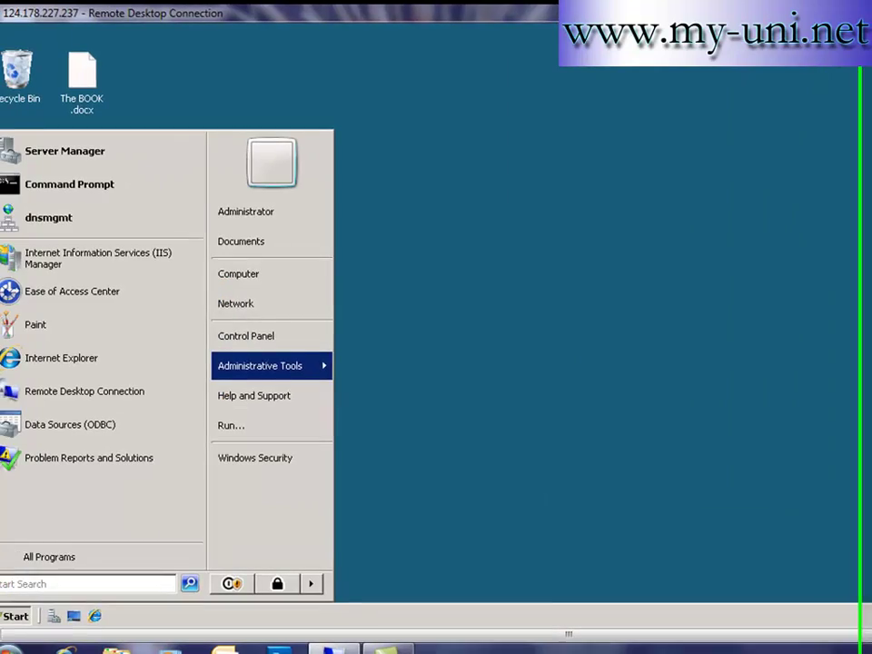
# Step: Open Active Directory Users and Computers and display the Users container of the fordandlord.com domain
pyautogui.click(27, 616)
pyautogui.click(28, 616)
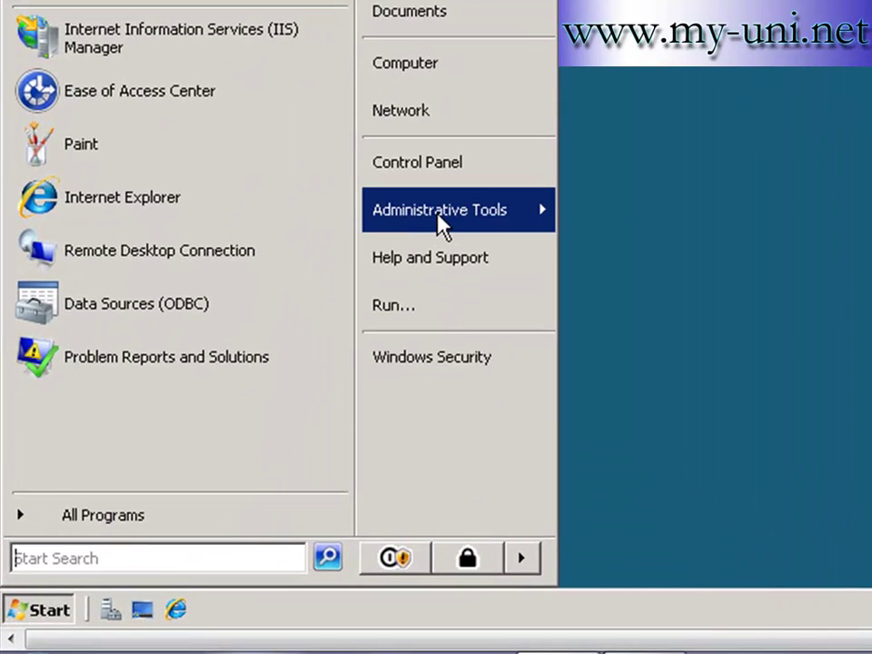
pyautogui.moveTo(441, 222)
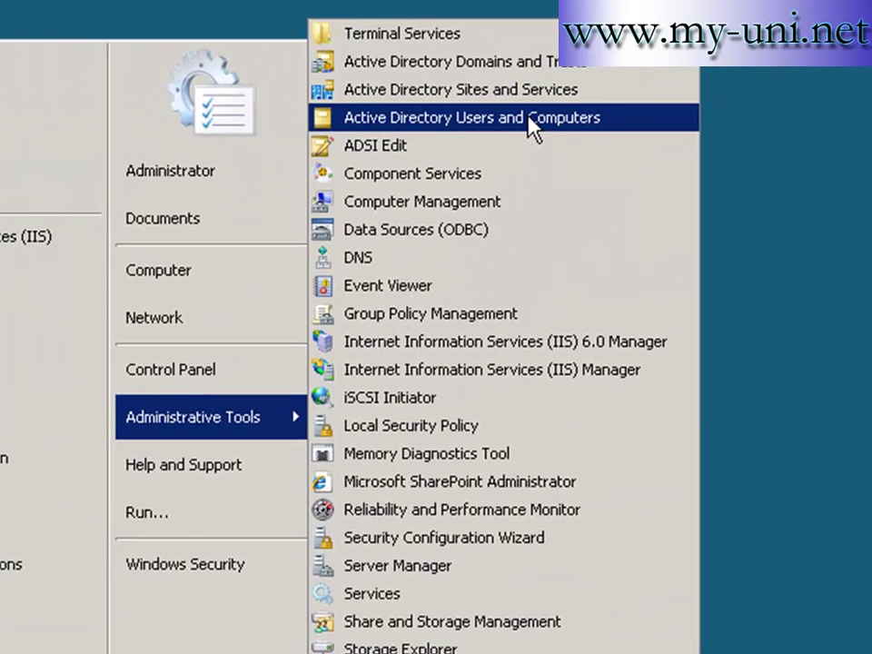
pyautogui.click(529, 121)
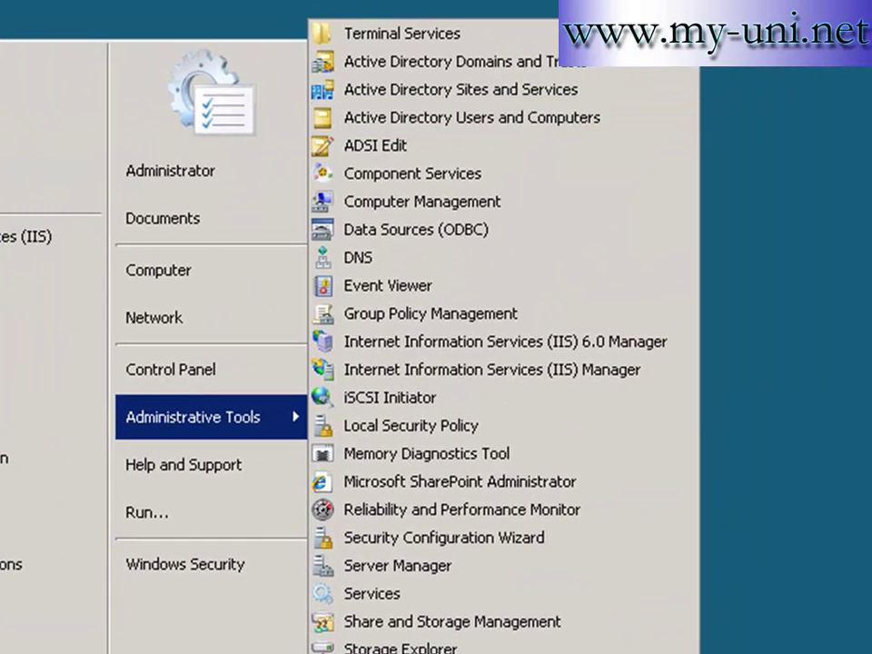
pyautogui.click(535, 125)
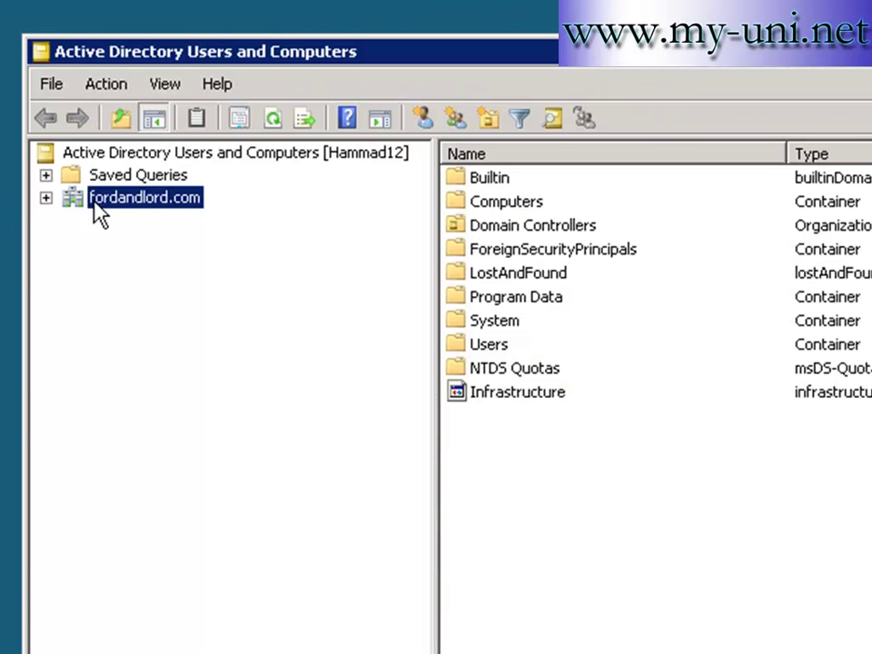
pyautogui.click(47, 199)
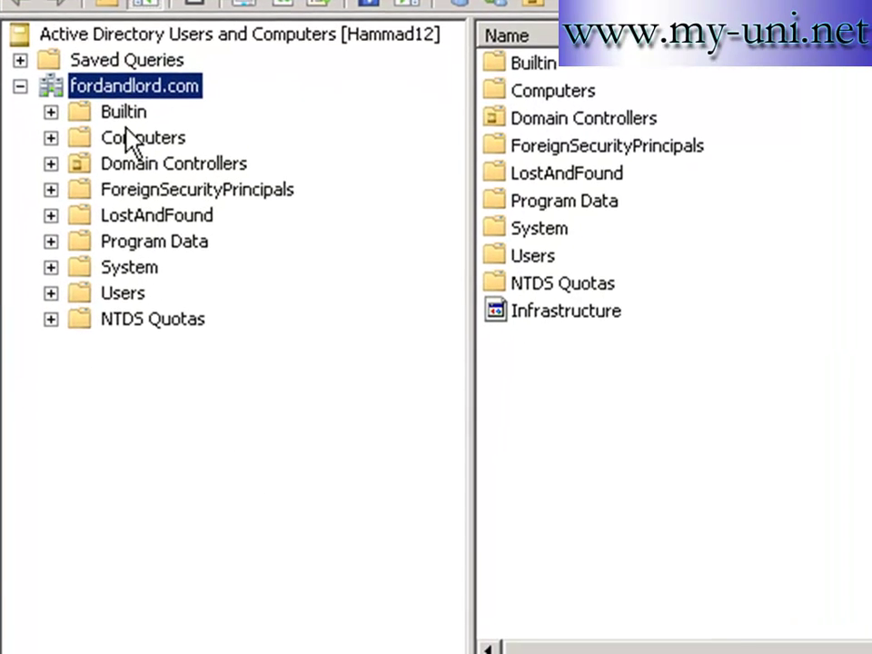
pyautogui.click(123, 295)
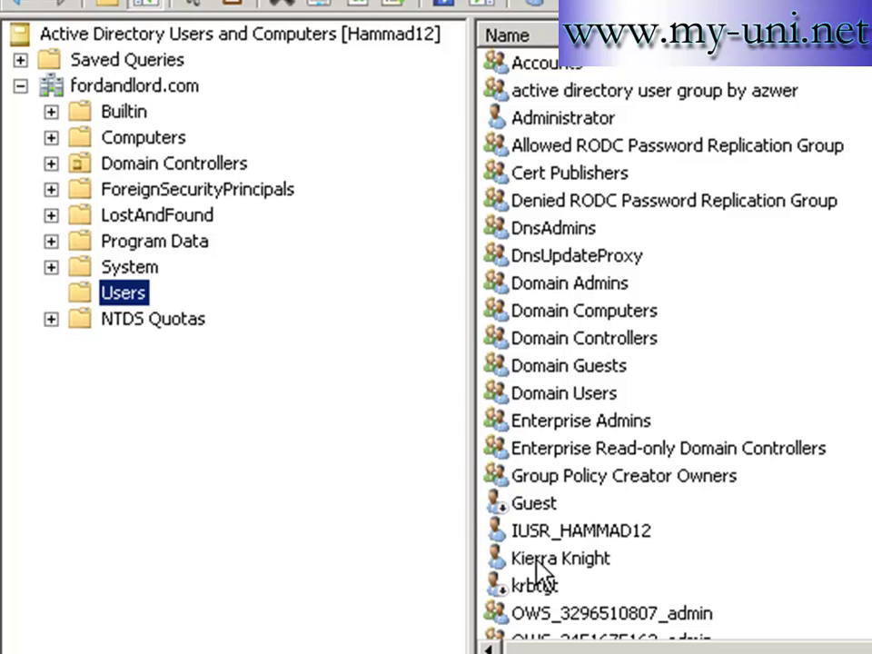
# Step: Create an organizational unit named Accounts directly under fordandlord.com, with protection from accidental deletion turned off
pyautogui.rightClick(130, 90)
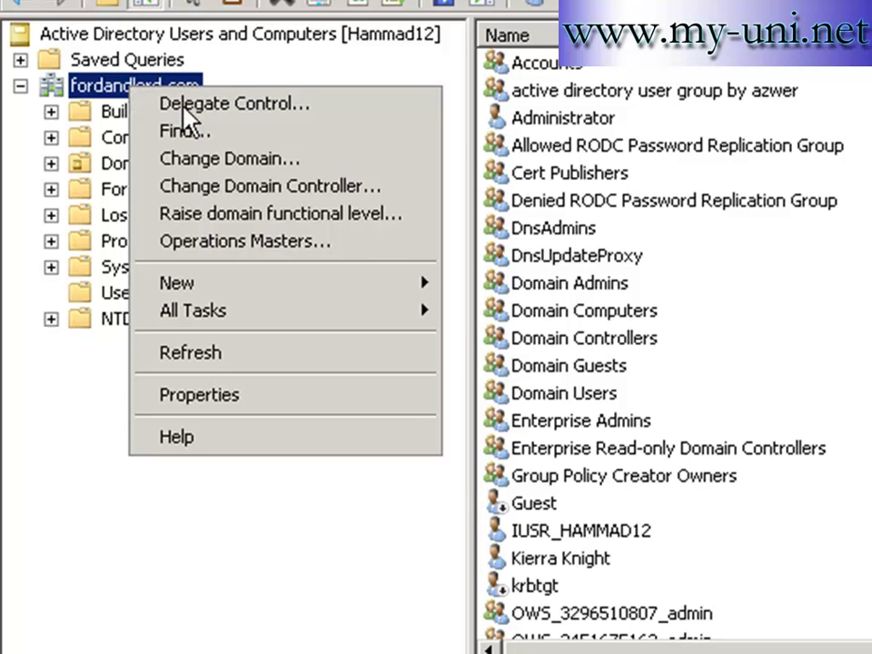
pyautogui.moveTo(218, 288)
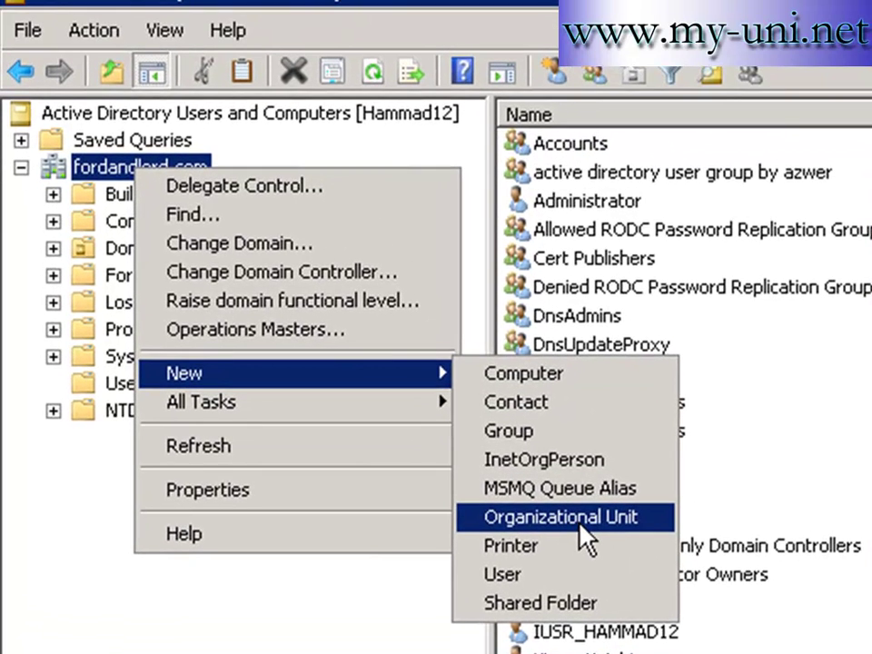
pyautogui.click(586, 534)
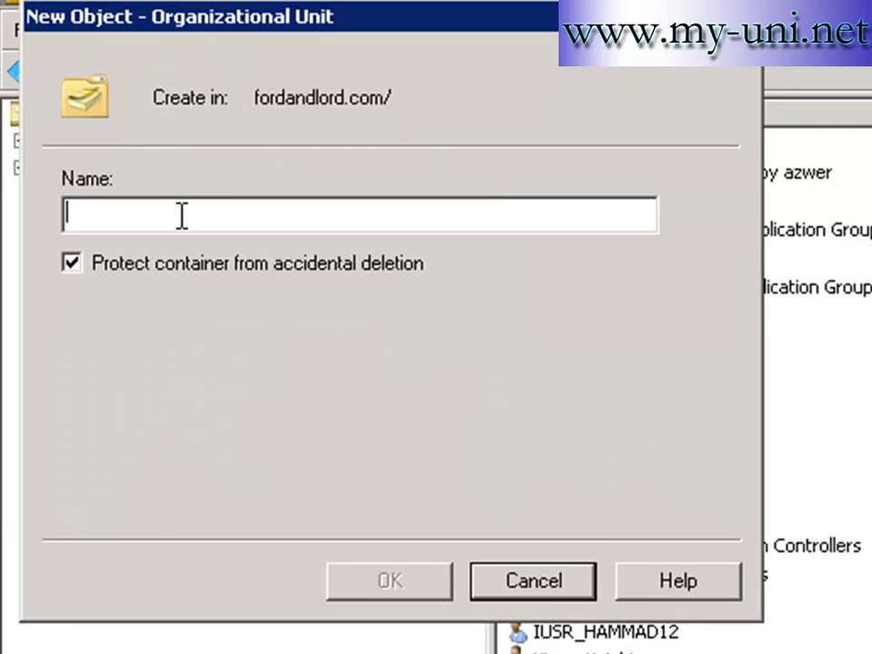
pyautogui.write('Ac')
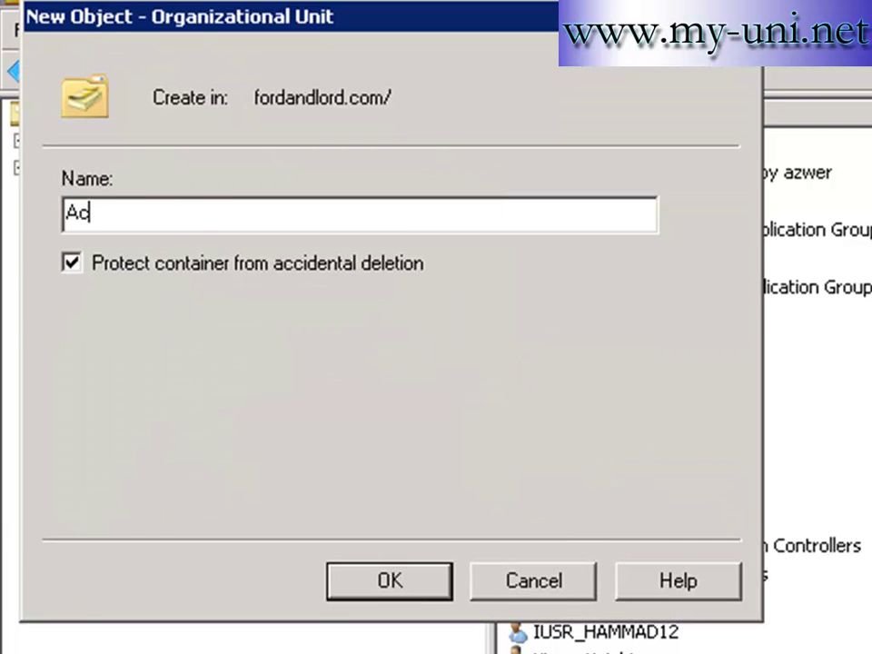
pyautogui.write('counts')
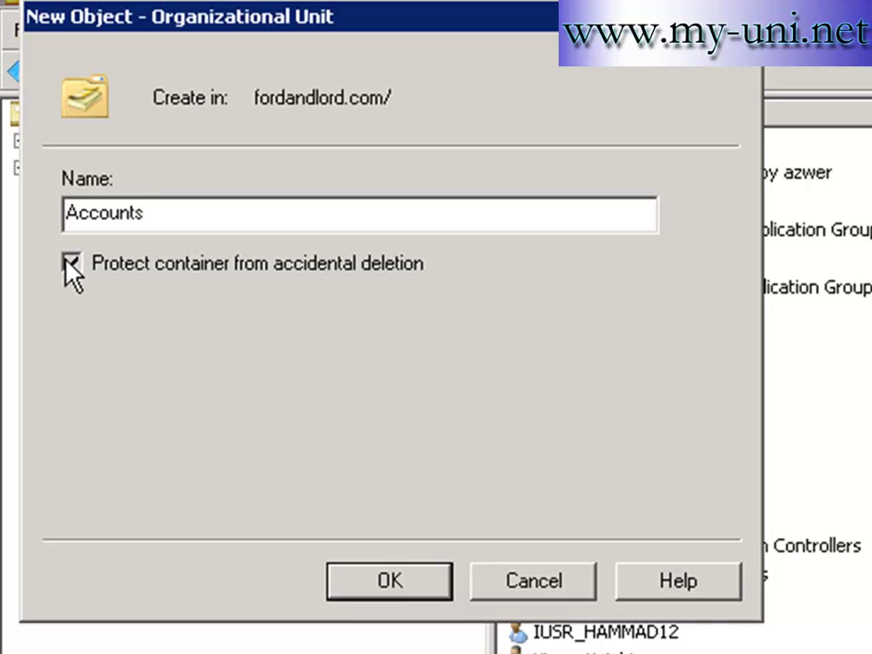
pyautogui.click(71, 262)
pyautogui.click(427, 583)
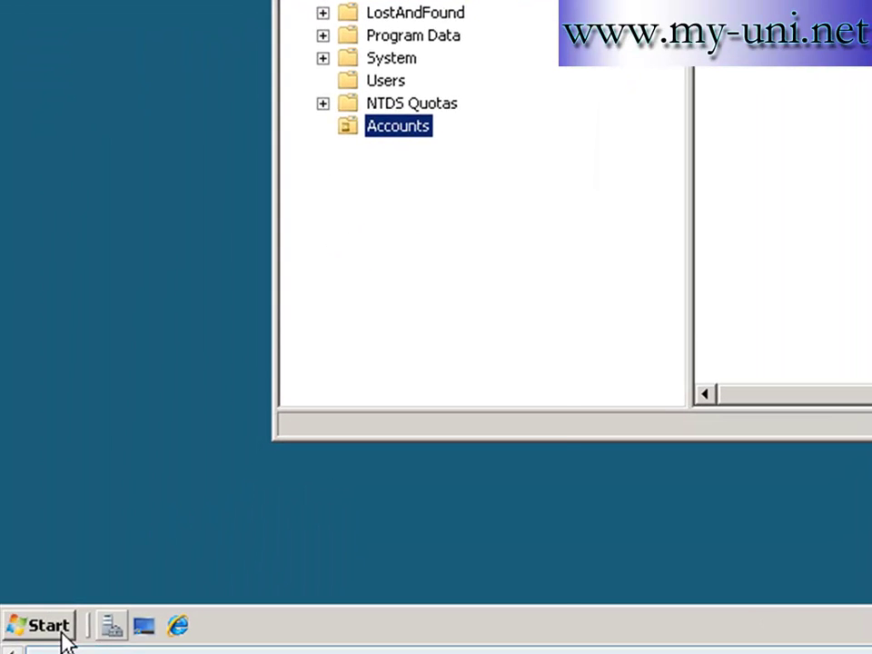
# Step: Open Group Policy Management and move its window aside to uncover the Active Directory Users and Computers tree
pyautogui.click(50, 631)
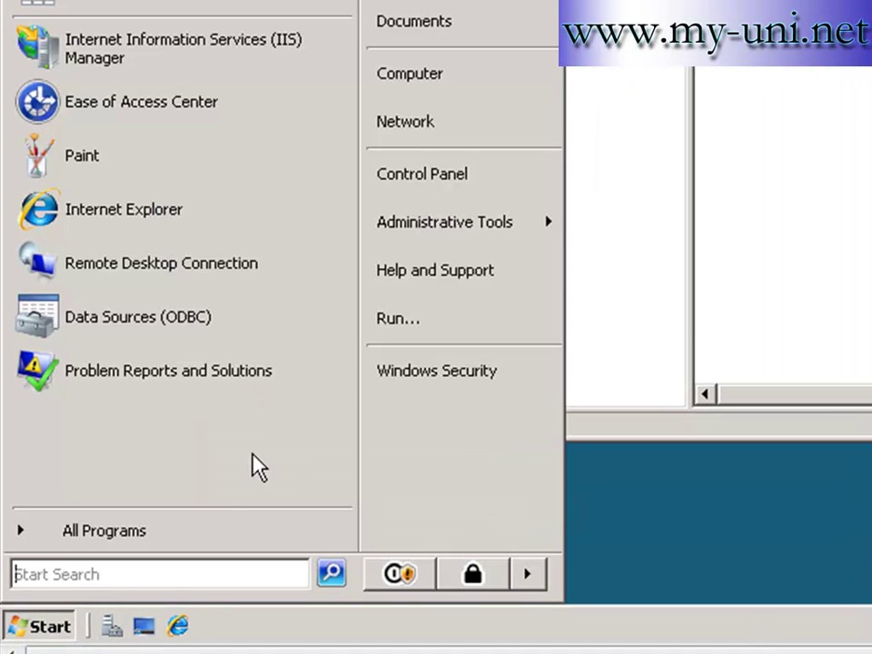
pyautogui.moveTo(436, 231)
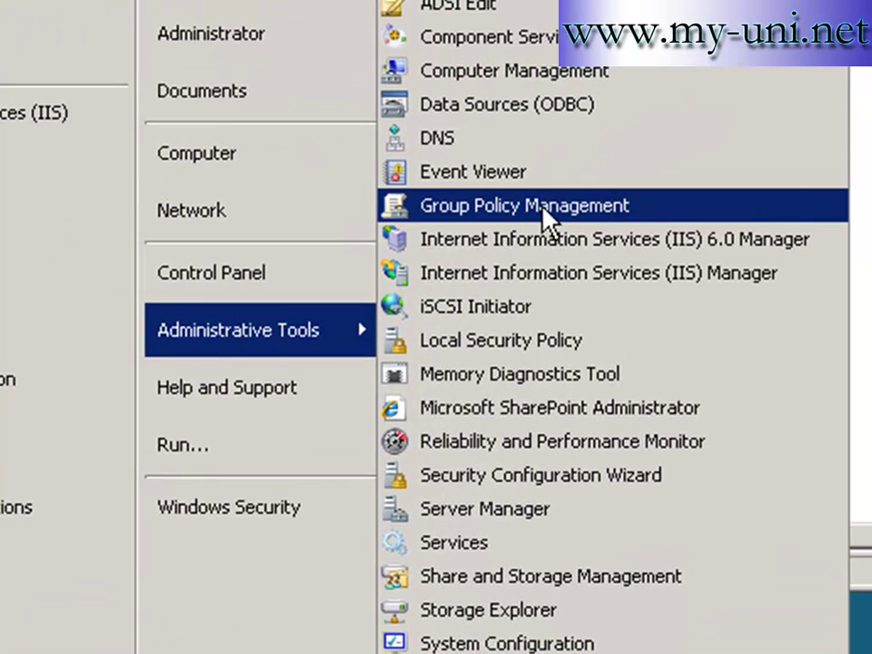
pyautogui.click(545, 210)
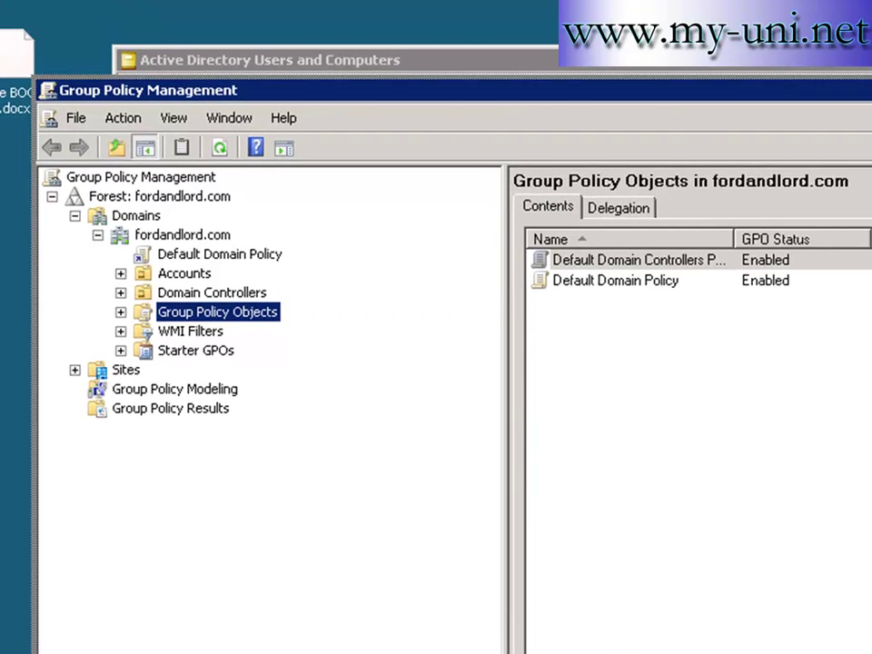
pyautogui.moveTo(755, 97); pyautogui.dragTo(871, 209)
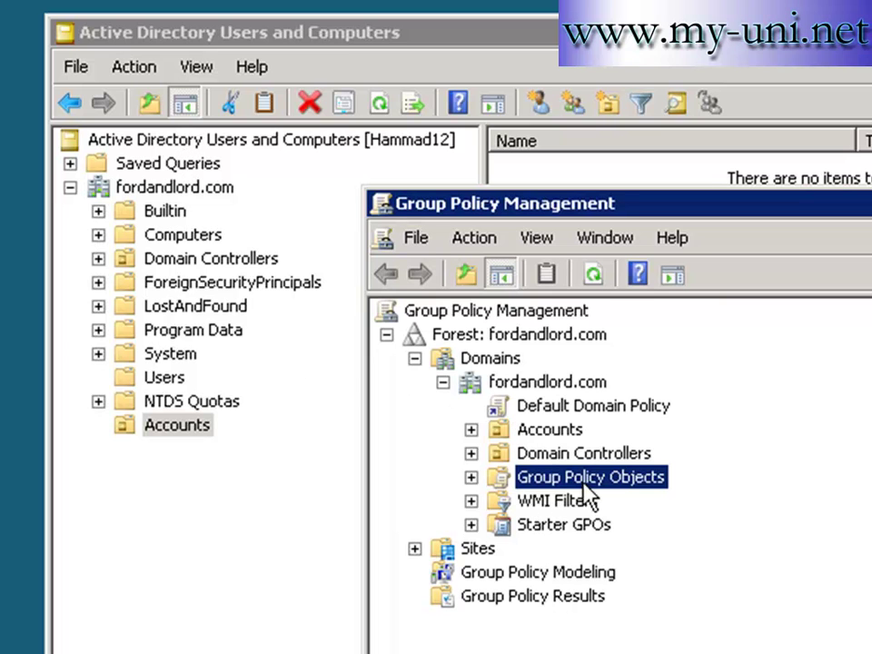
# Step: Create a new GPO named "Group policy for Acconts" under Group Policy Objects, with no source starter GPO
pyautogui.click(472, 477)
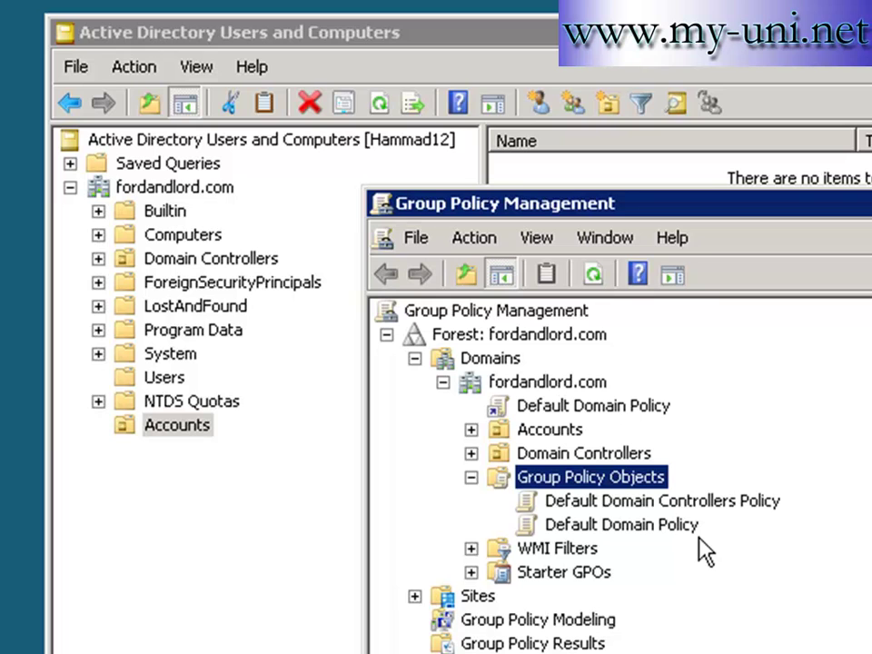
pyautogui.rightClick(655, 478)
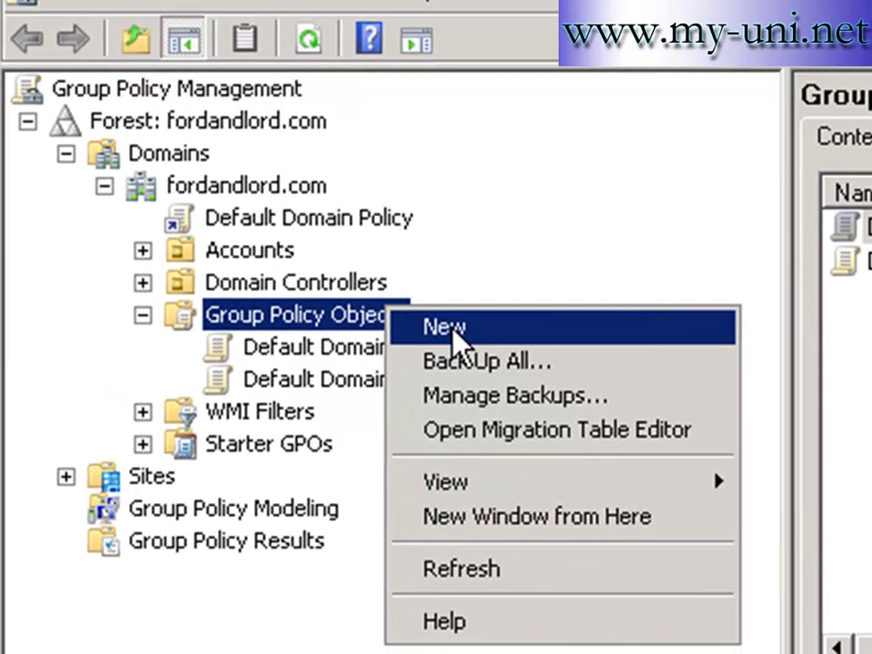
pyautogui.click(514, 381)
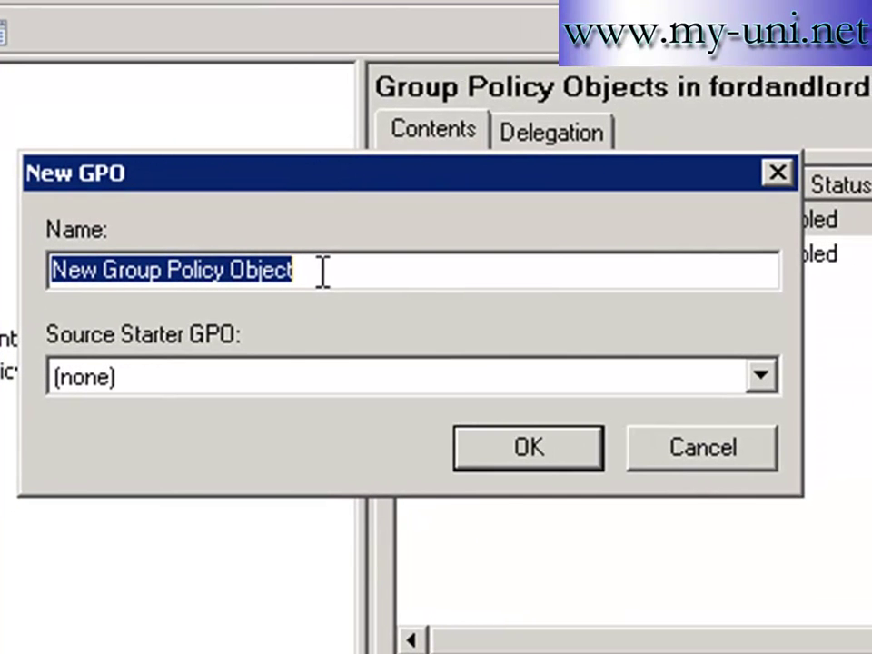
pyautogui.press('BackSpace')
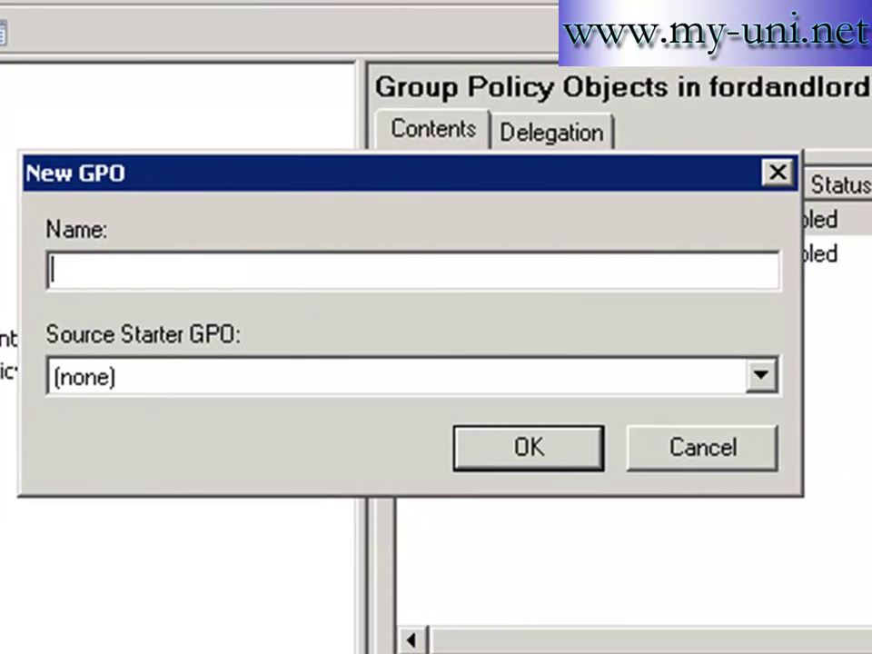
pyautogui.write('Group policy ')
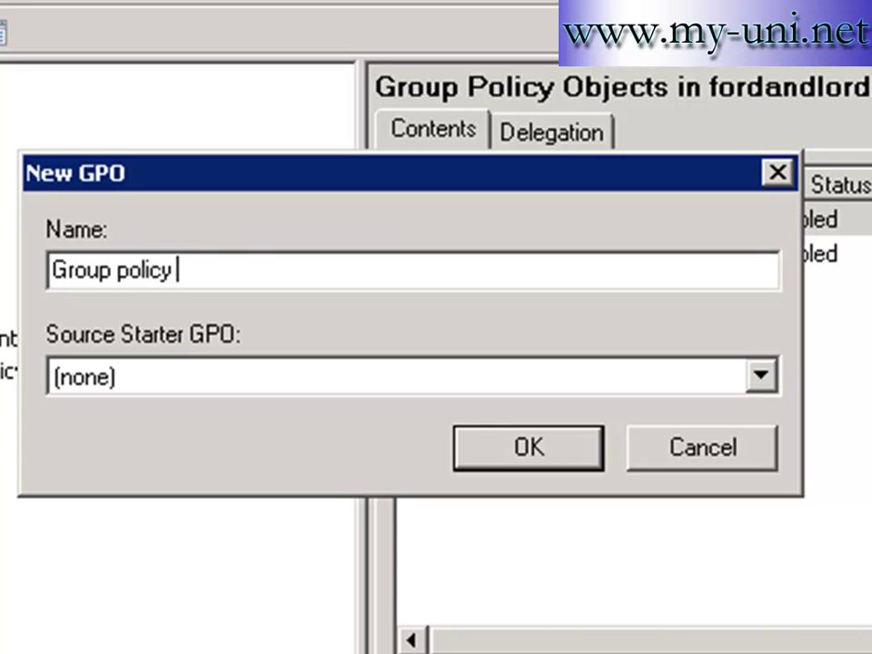
pyautogui.write('for Accont')
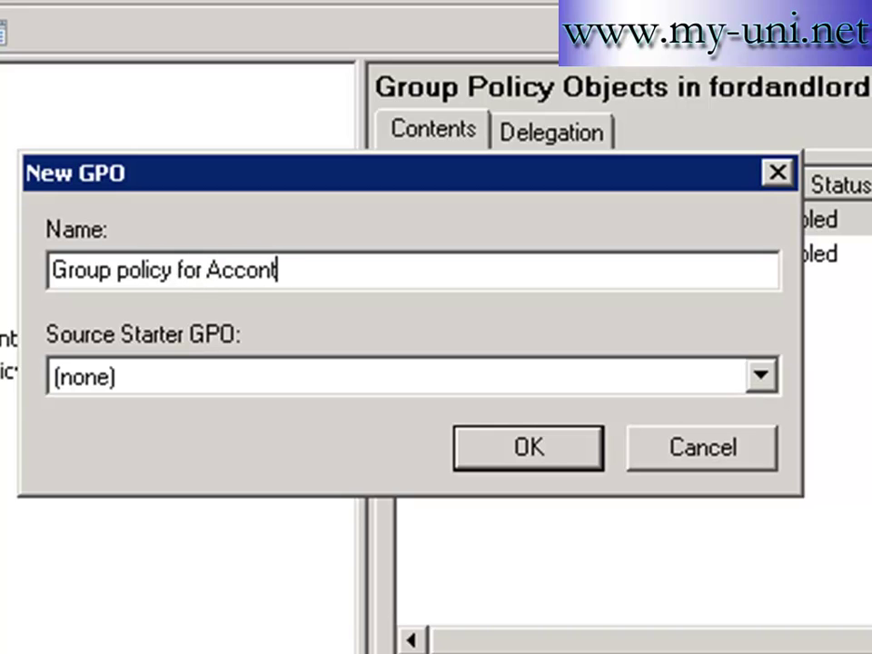
pyautogui.write('s')
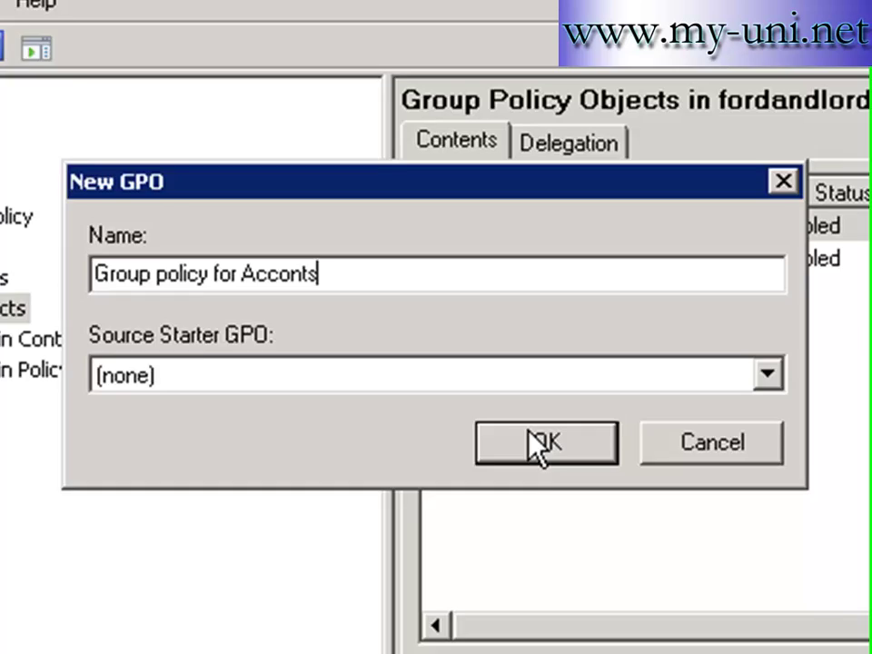
pyautogui.click(526, 445)
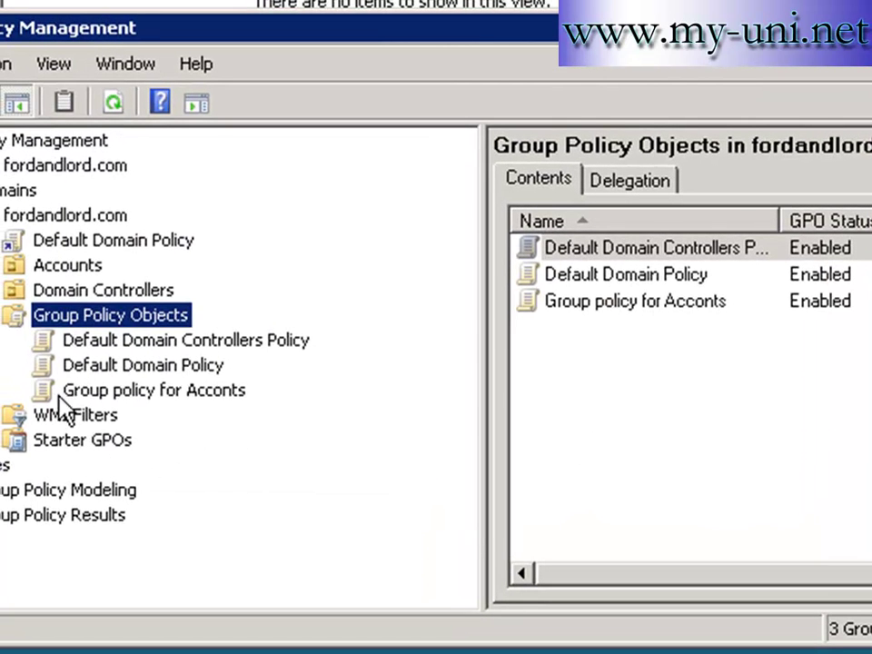
# Step: Open the "Group policy for Acconts" GPO for editing and reposition the editor window over the management console
pyautogui.click(177, 393)
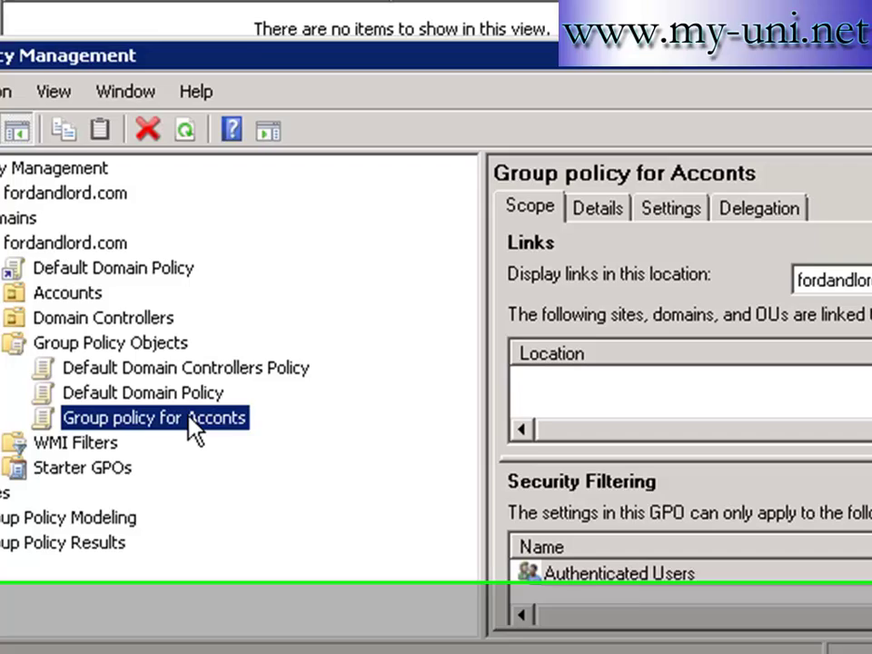
pyautogui.rightClick(191, 392)
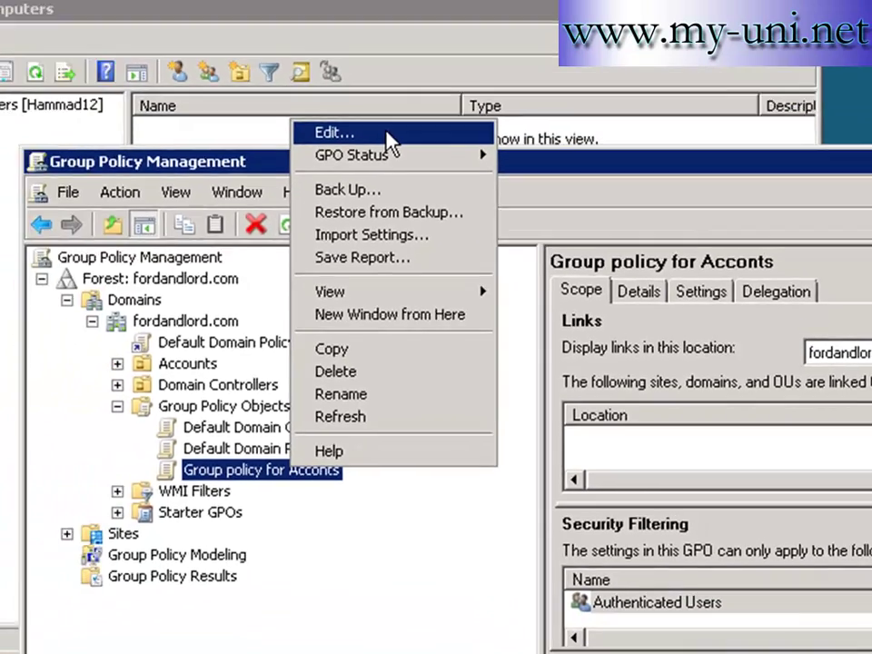
pyautogui.click(293, 100)
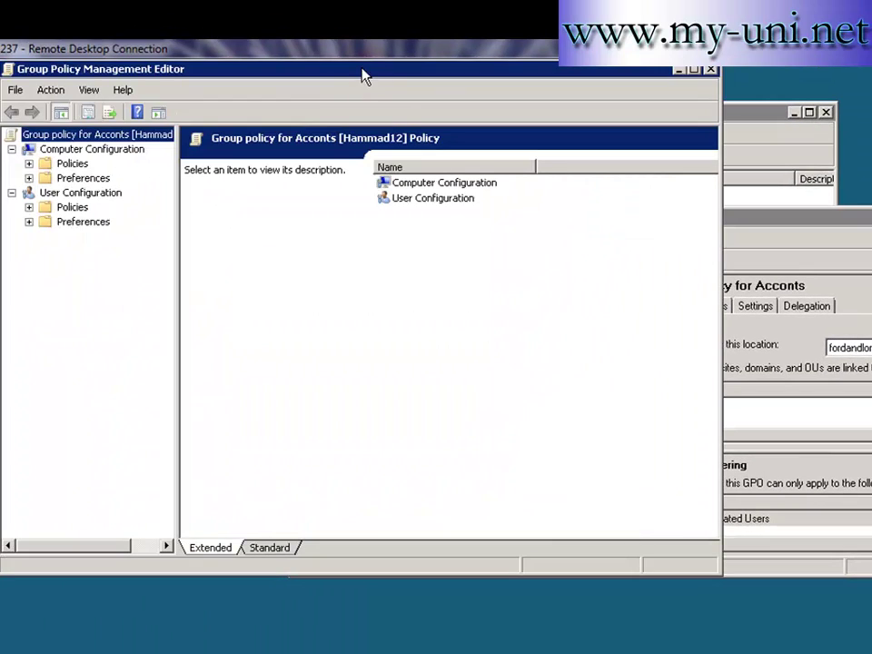
pyautogui.moveTo(361, 76); pyautogui.dragTo(760, 80)
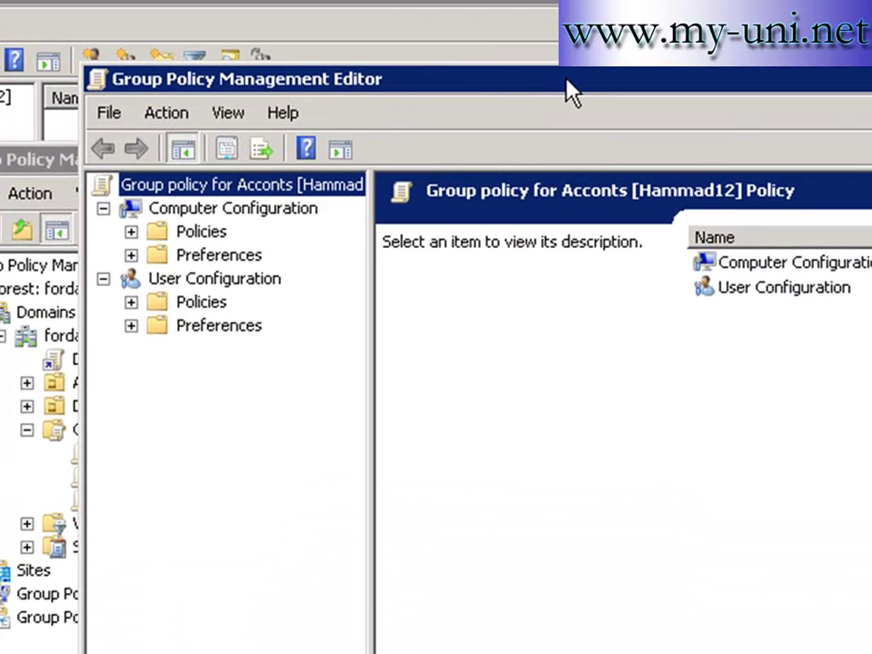
pyautogui.moveTo(565, 80); pyautogui.dragTo(465, 64)
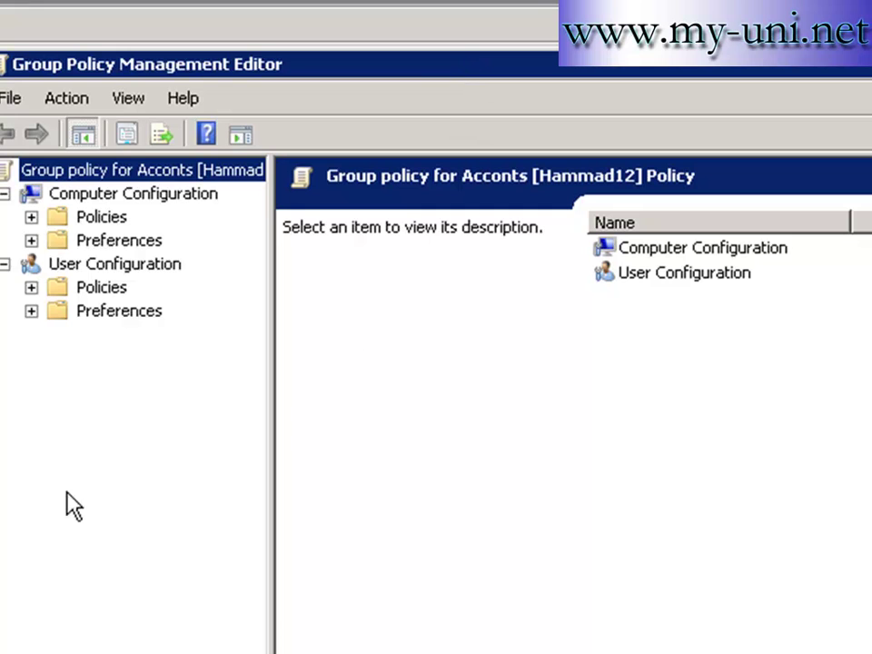
# Step: Expand the Administrative Templates under the User Configuration policies and widen the tree to show the full folder names
pyautogui.click(31, 287)
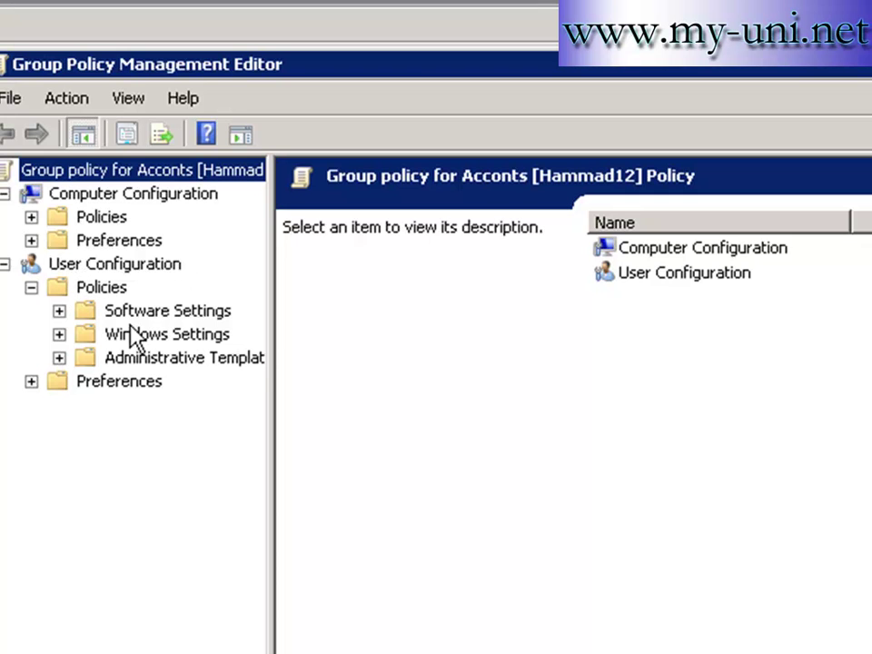
pyautogui.click(60, 358)
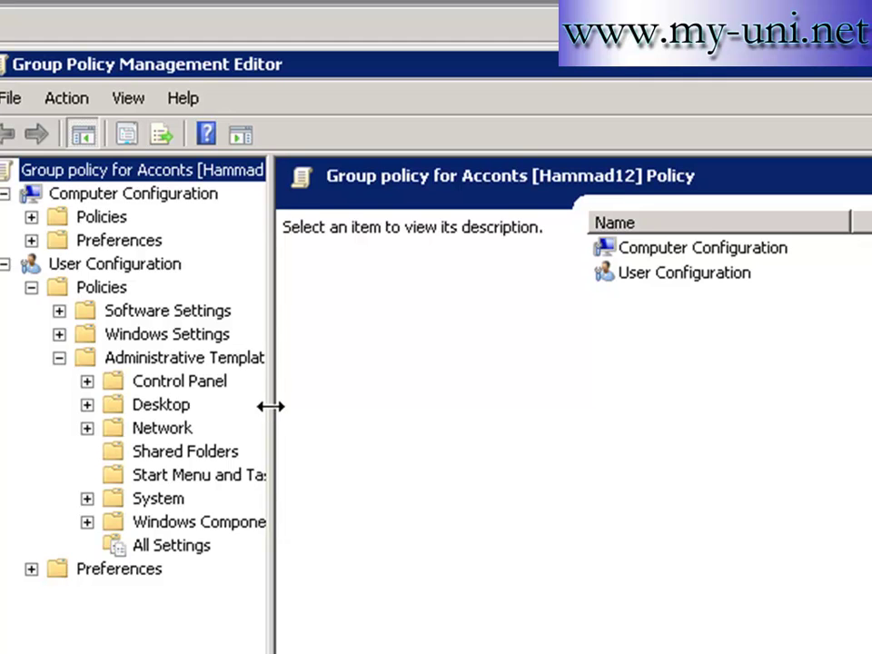
pyautogui.moveTo(271, 406); pyautogui.dragTo(354, 407)
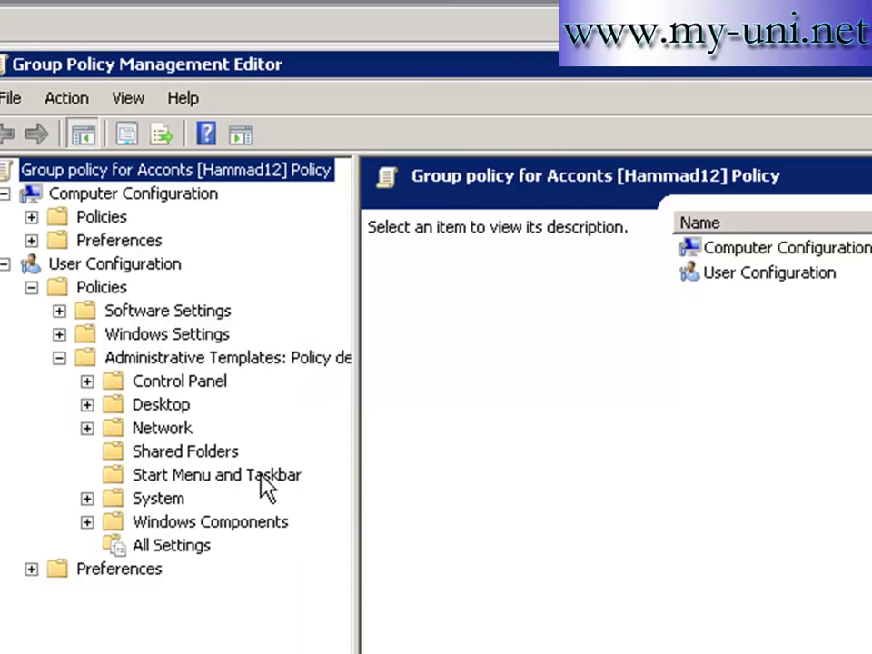
# Step: Show the Start Menu and Taskbar policy settings, widen the editor window, and sort the settings alphabetically by name
pyautogui.click(259, 475)
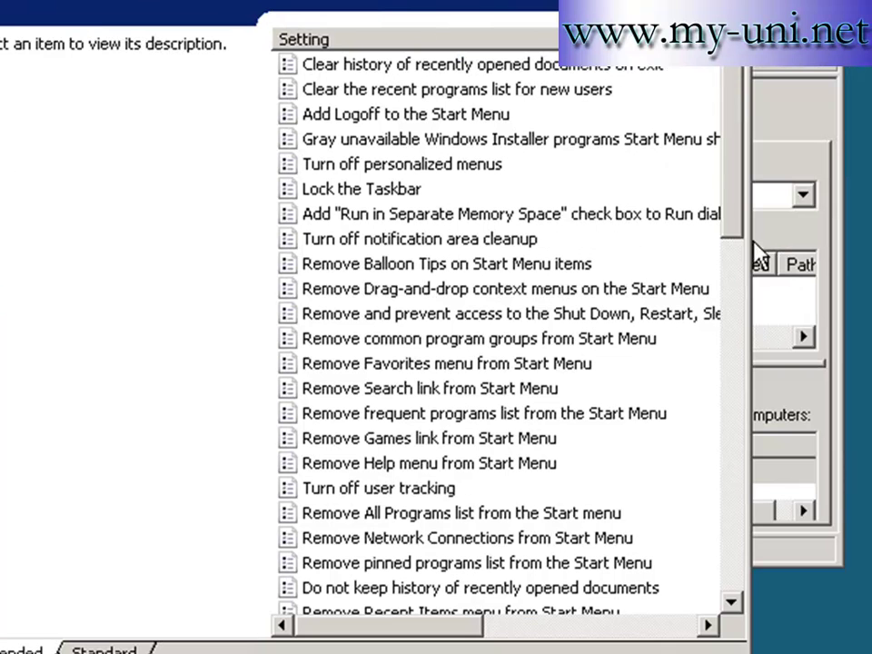
pyautogui.moveTo(744, 282); pyautogui.dragTo(864, 247)
pyautogui.moveTo(581, 626); pyautogui.dragTo(550, 635)
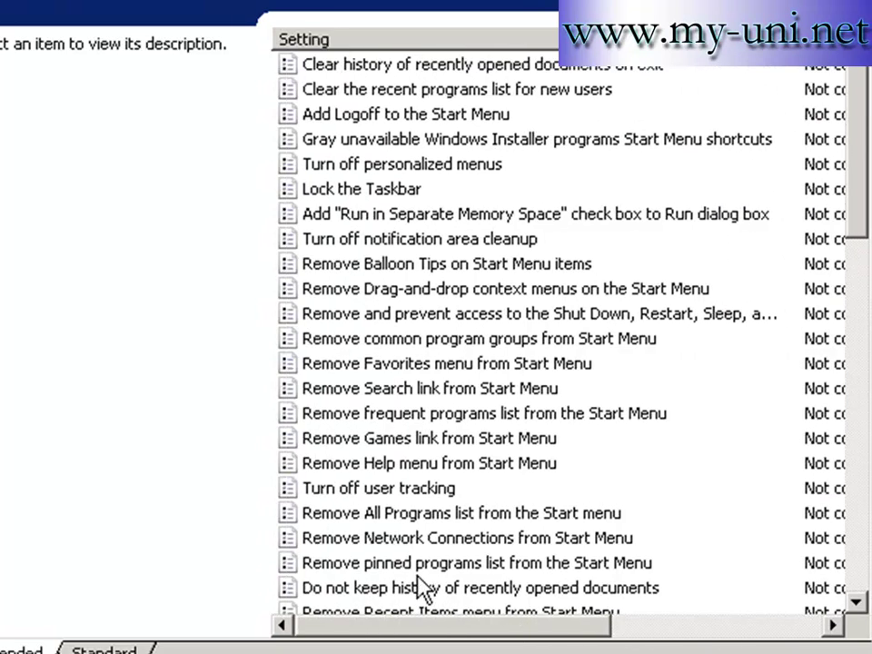
pyautogui.click(466, 39)
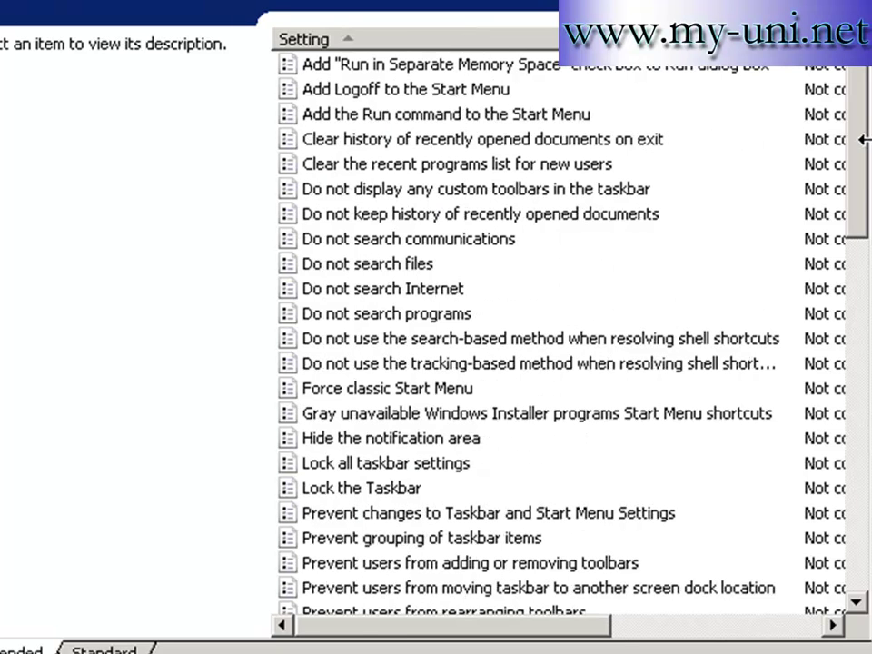
# Step: Enable the "Remove Run menu from Start Menu" setting, reviewing its comment and explanation before applying it
pyautogui.scroll(-3, 866, 155)
pyautogui.scroll(-5, 558, 336)
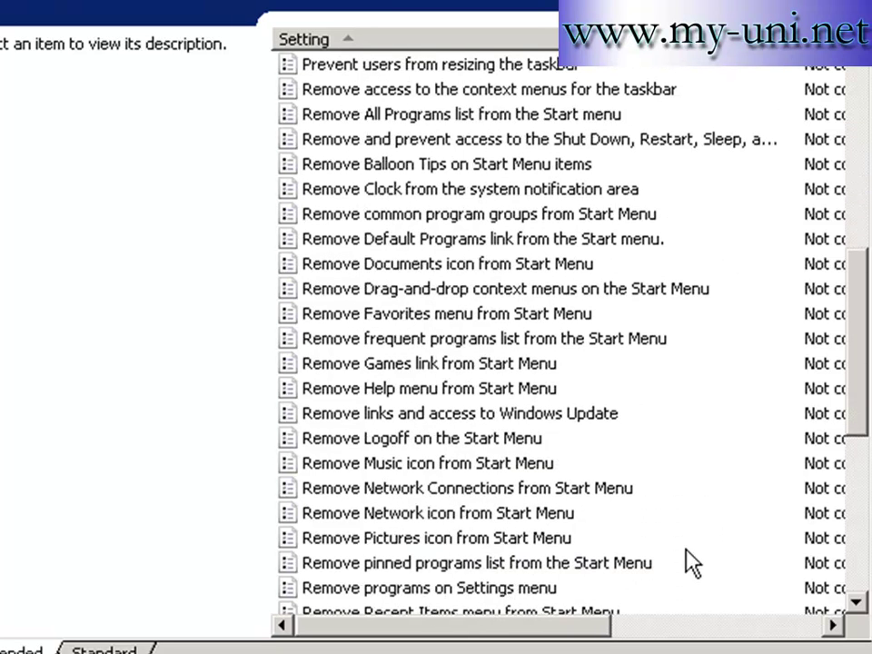
pyautogui.click(863, 602)
pyautogui.click(862, 602)
pyautogui.click(863, 602)
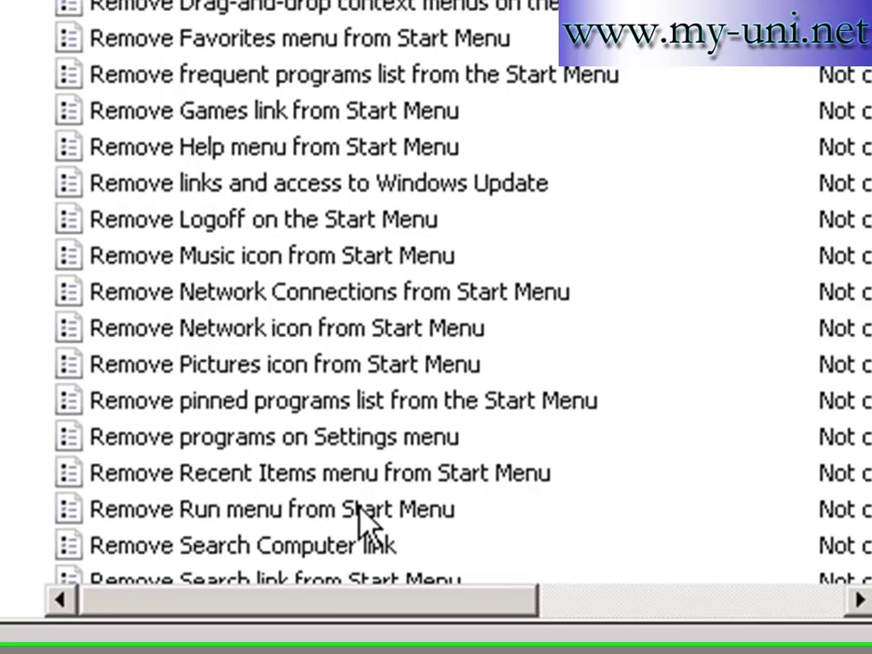
pyautogui.doubleClick(348, 507)
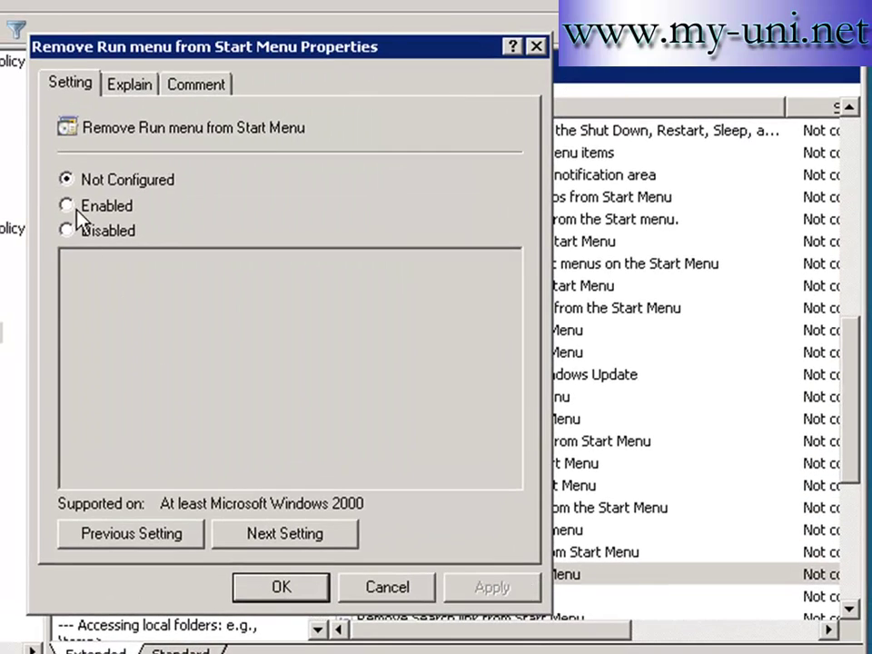
pyautogui.click(69, 206)
pyautogui.click(192, 84)
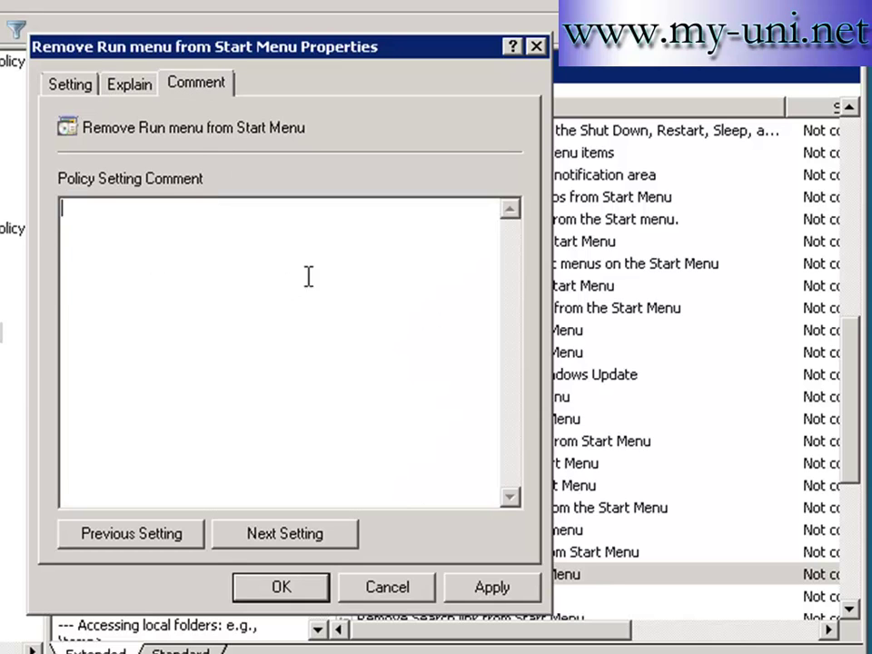
pyautogui.click(132, 87)
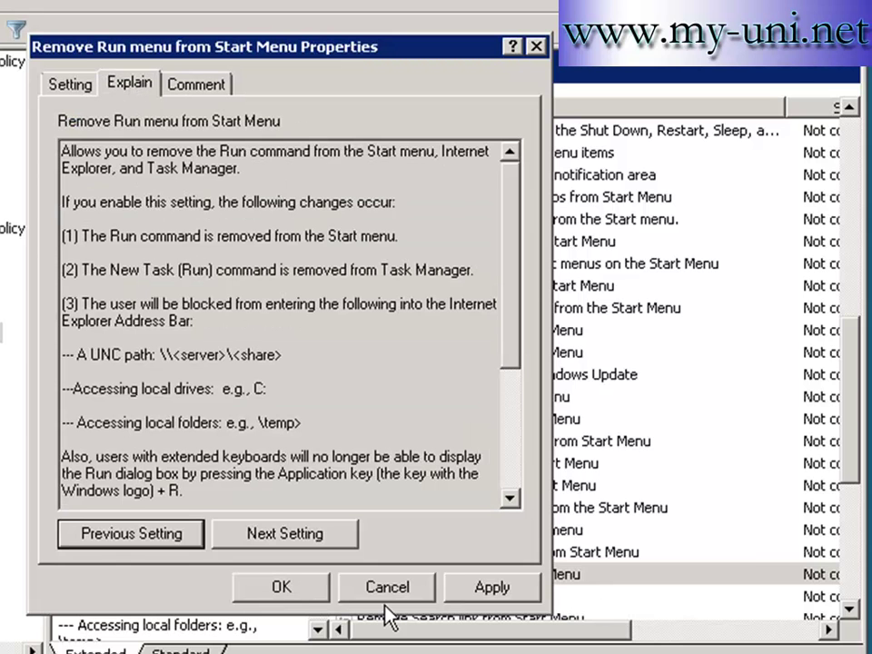
pyautogui.click(495, 594)
pyautogui.click(290, 590)
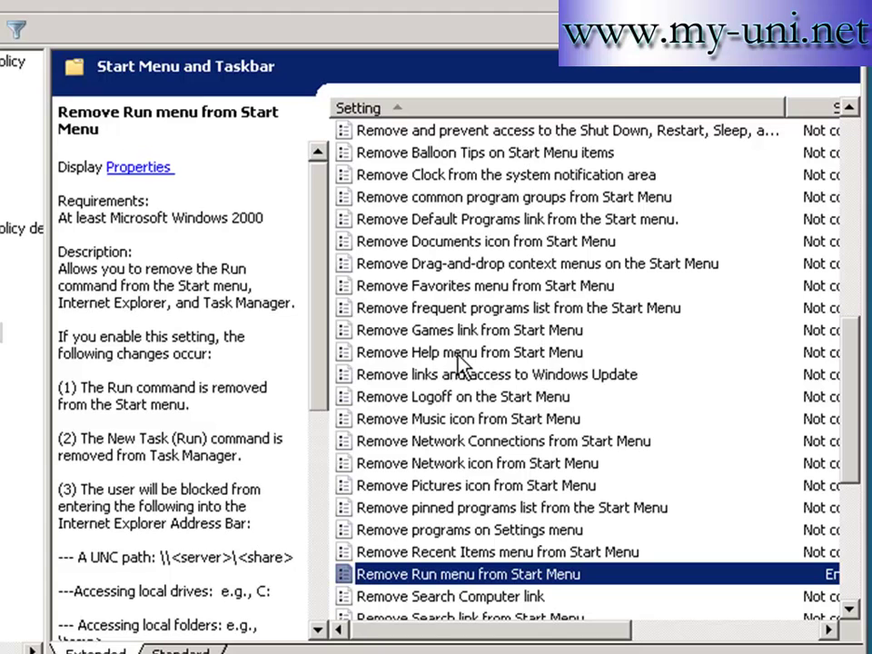
# Step: Enable and apply the "Remove Help menu from Start Menu" setting
pyautogui.doubleClick(523, 357)
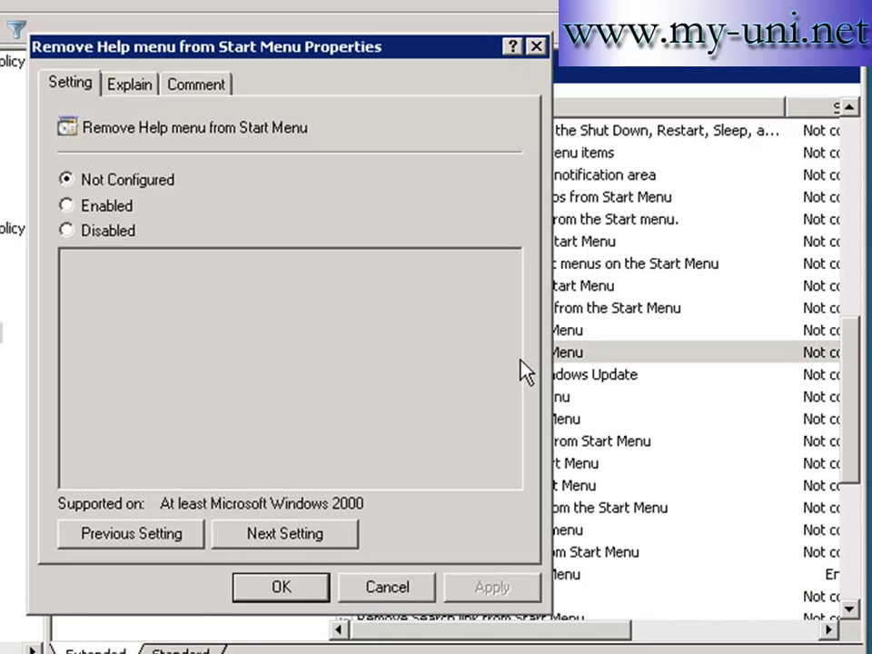
pyautogui.click(68, 206)
pyautogui.click(493, 589)
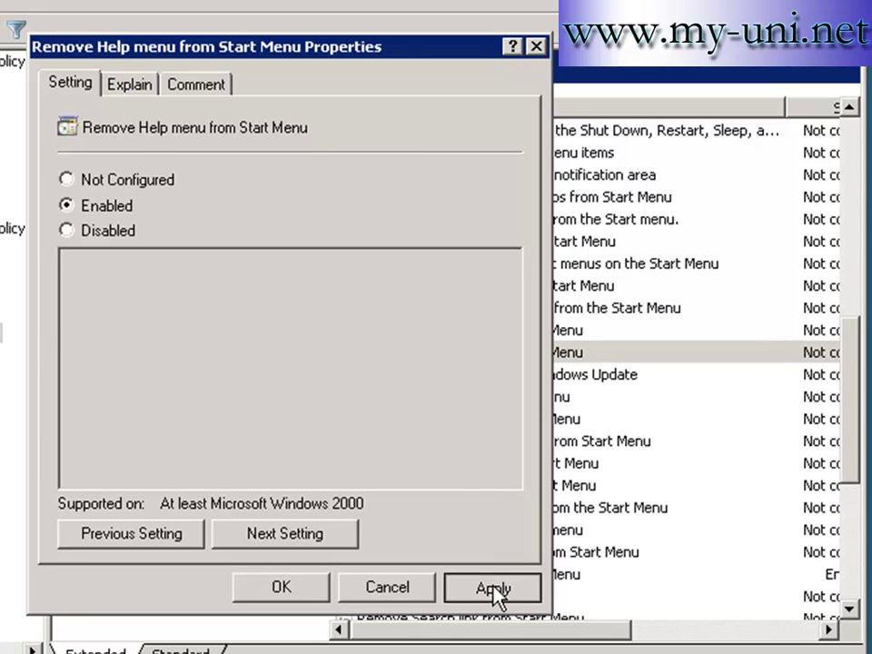
pyautogui.click(283, 586)
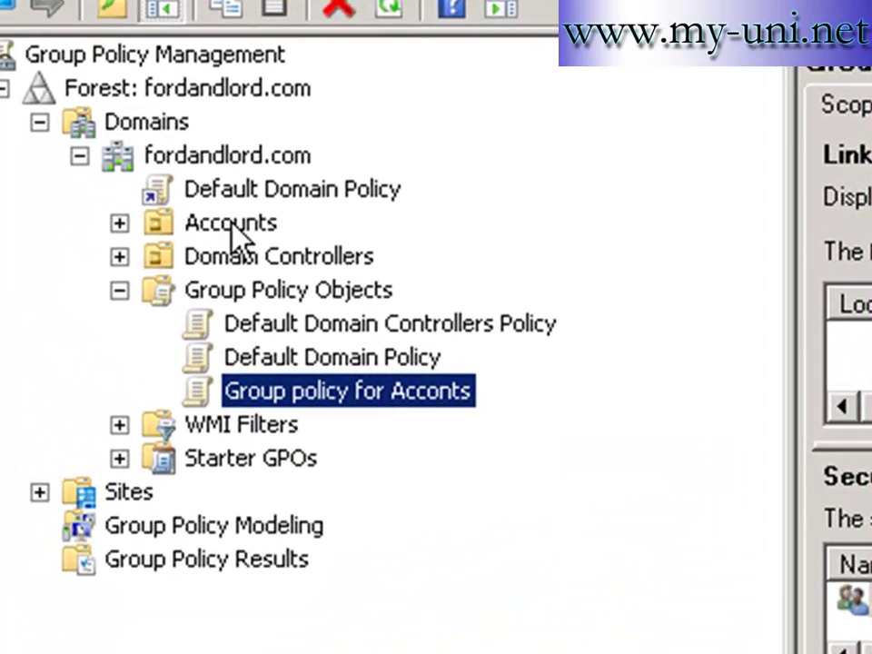
# Step: Link the existing GPO "Group policy for Acconts" to the Accounts organizational unit in Group Policy Management
pyautogui.rightClick(231, 228)
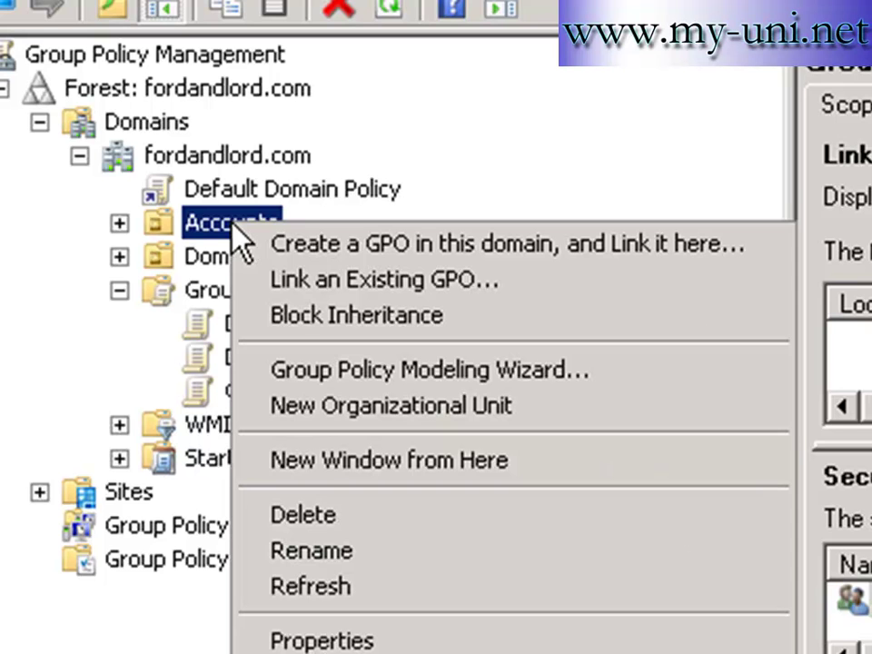
pyautogui.click(441, 284)
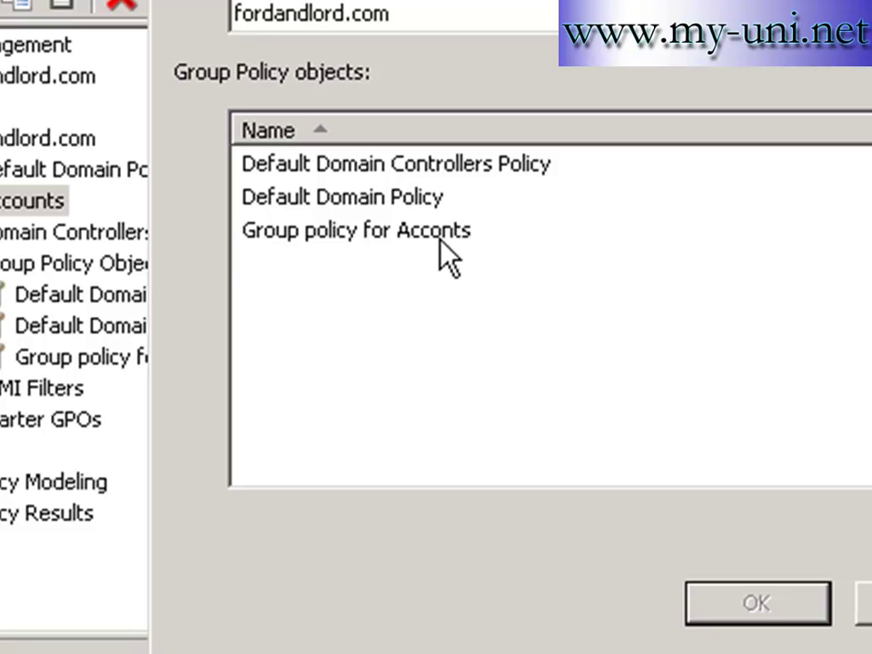
pyautogui.click(358, 233)
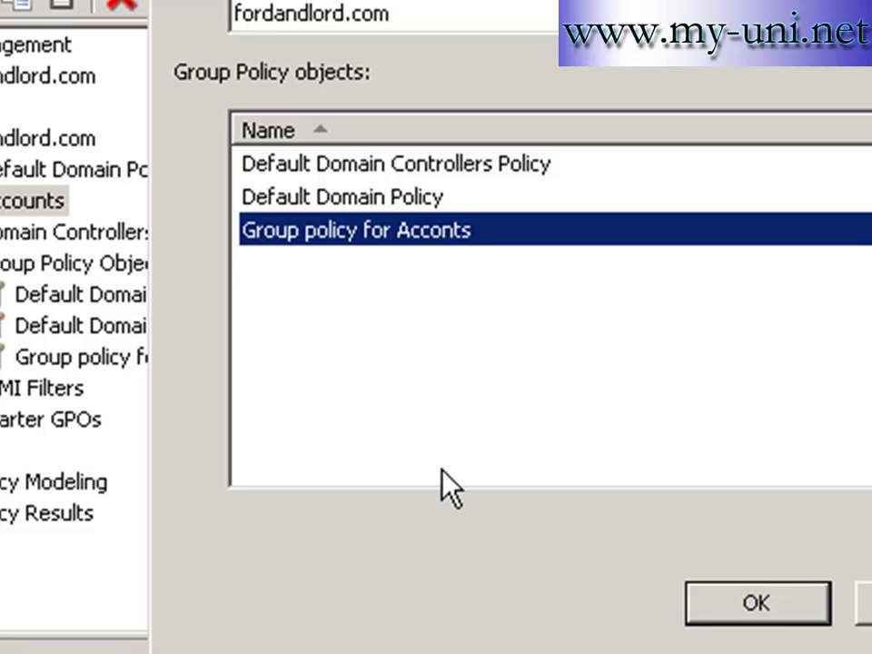
pyautogui.click(768, 620)
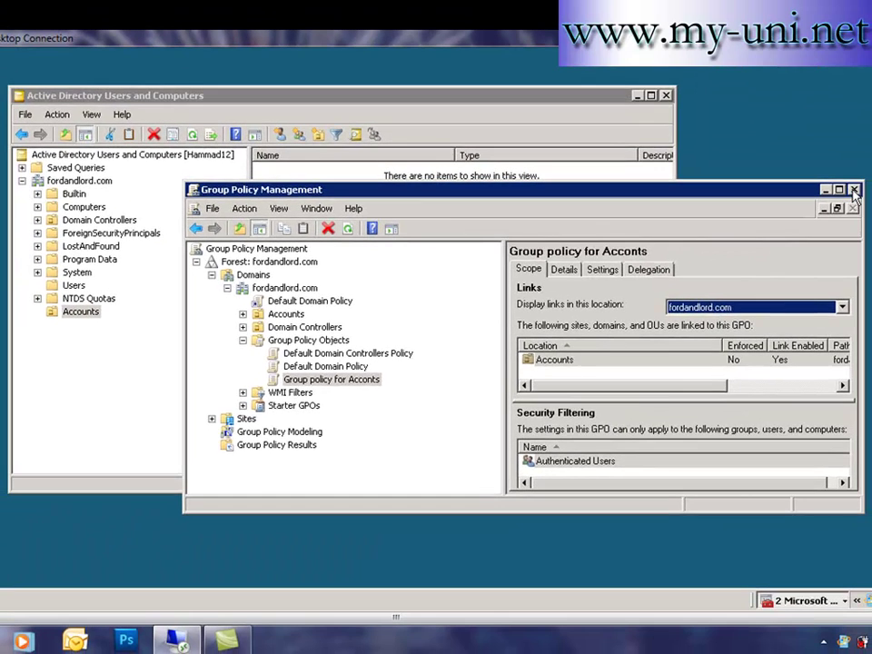
# Step: Close Group Policy Management, move the employee's user account from Users into the Accounts organizational unit, and show that unit's contents
pyautogui.click(853, 191)
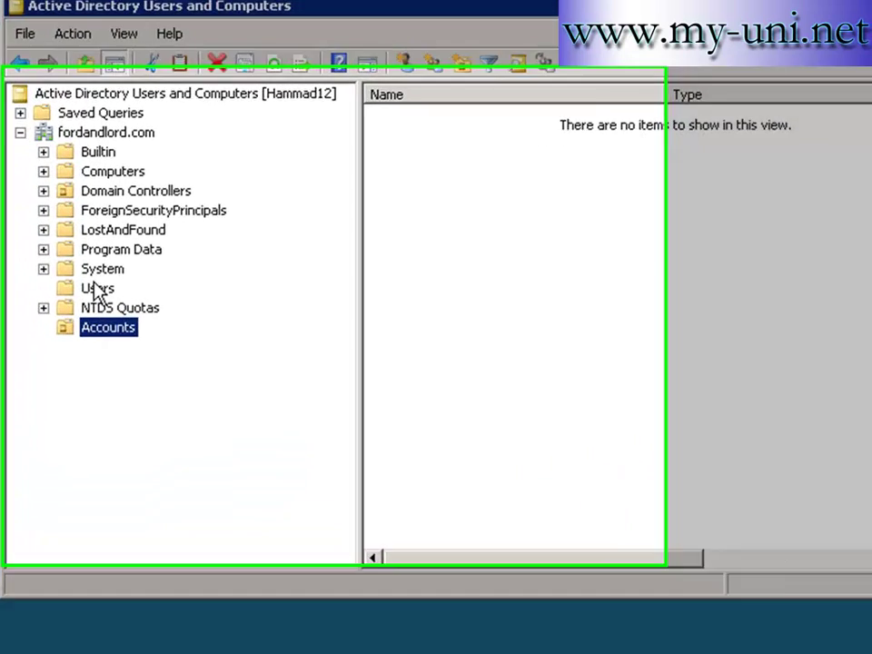
pyautogui.click(74, 286)
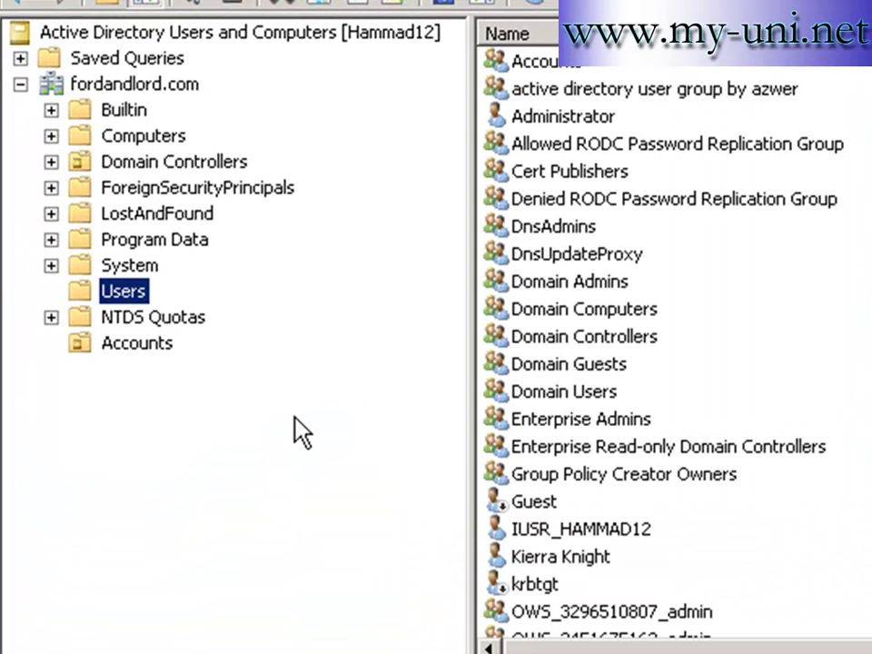
pyautogui.click(551, 557)
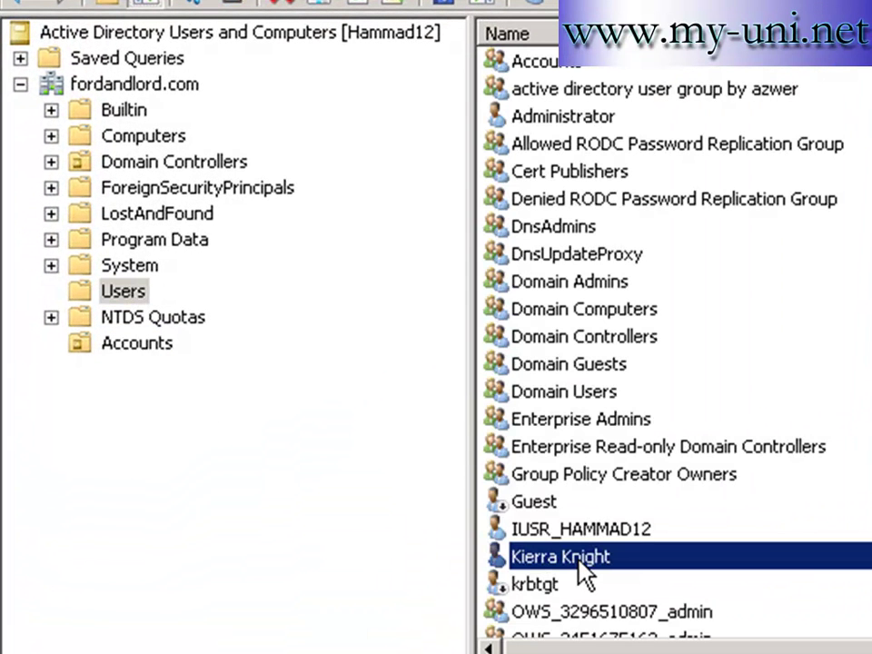
pyautogui.moveTo(579, 563); pyautogui.dragTo(147, 350)
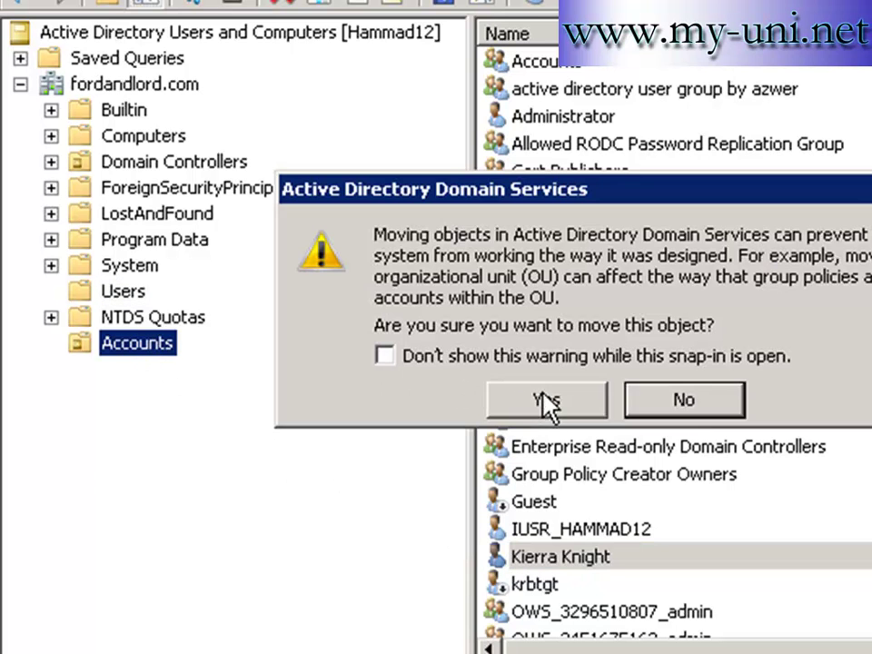
pyautogui.click(545, 402)
pyautogui.click(136, 343)
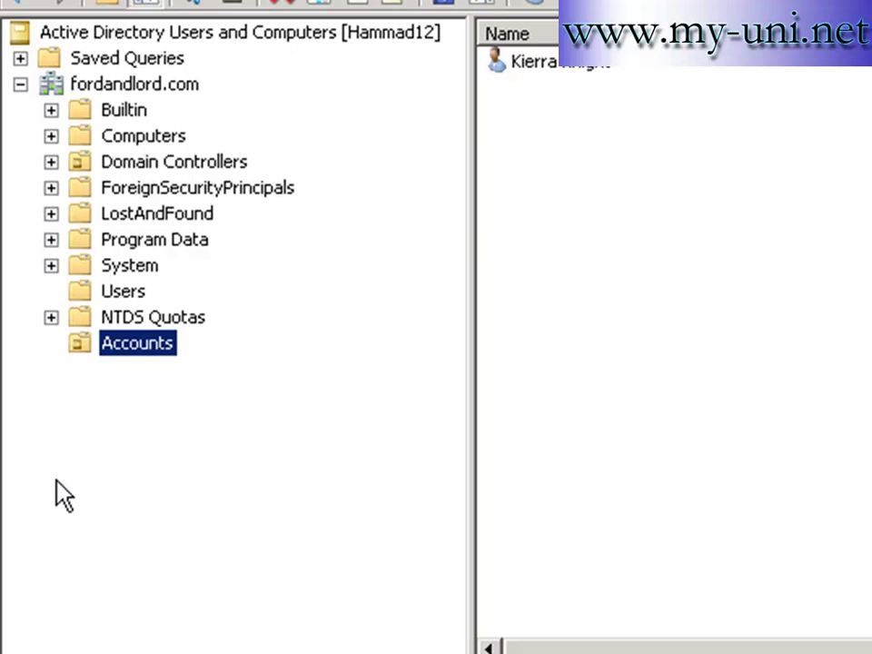
pyautogui.rightClick(152, 345)
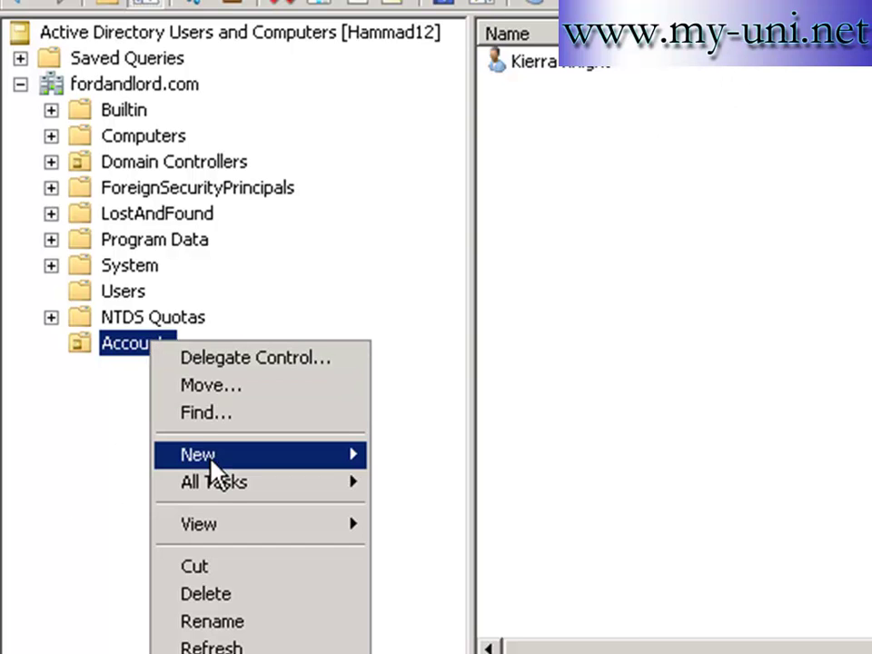
pyautogui.moveTo(225, 459)
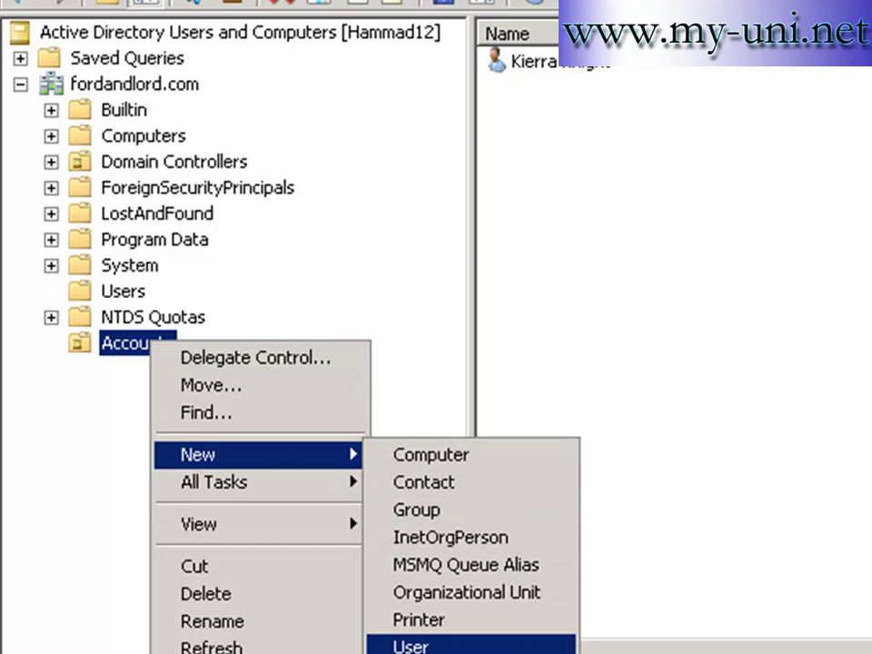
pyautogui.click(598, 230)
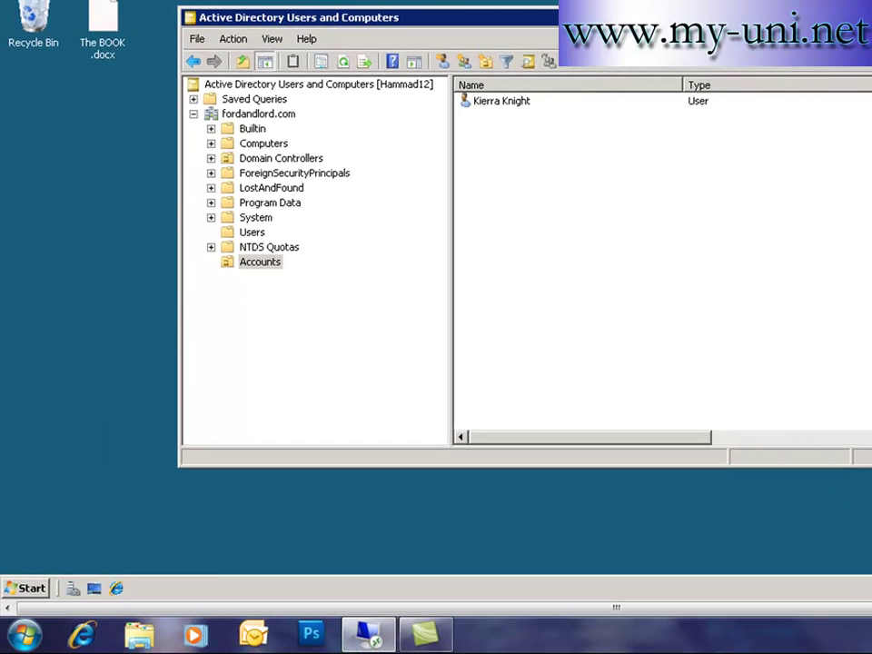
# Step: Minimize the server's windows and the remote session, and open a new Remote Desktop Connection from the local computer
pyautogui.press('super+d')
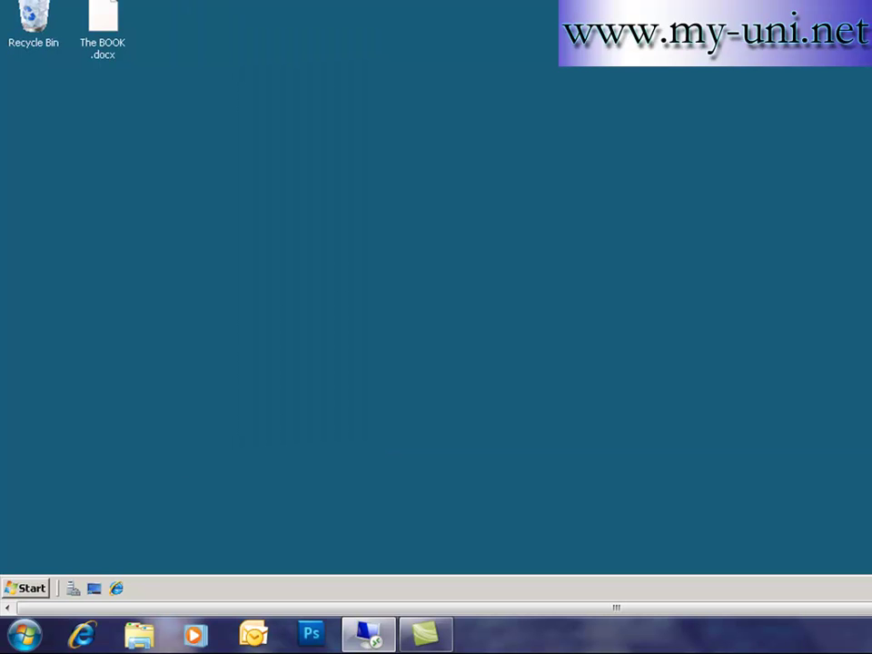
pyautogui.press('super+d')
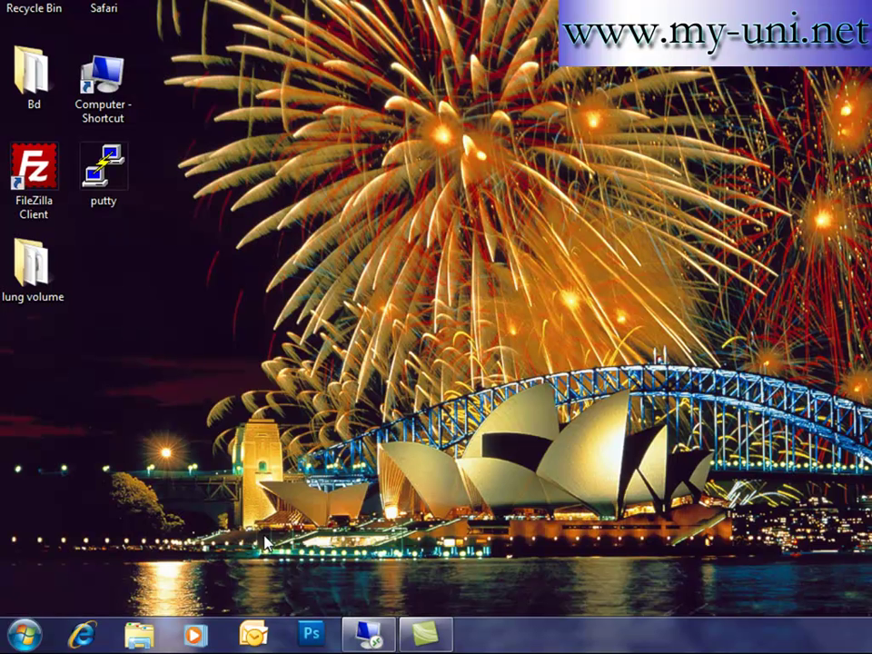
pyautogui.click(22, 636)
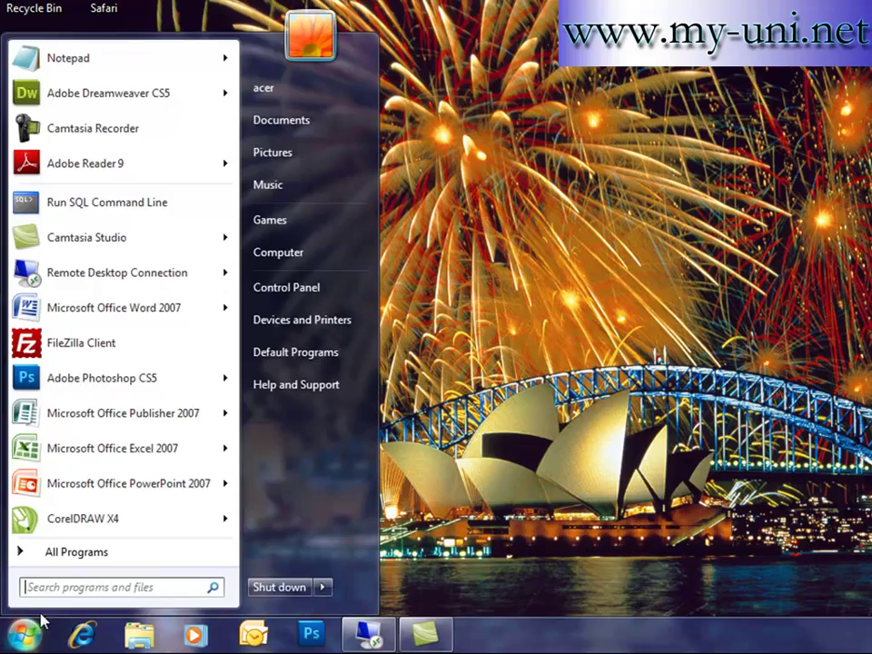
pyautogui.click(111, 272)
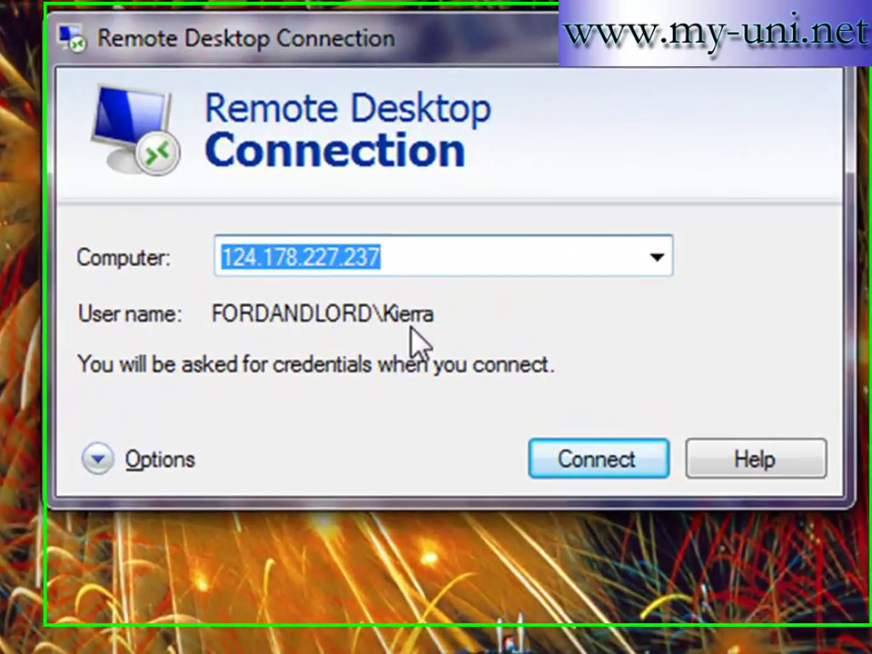
# Step: Connect to 124.178.227.237 with the moved domain user's account, entering the account password
pyautogui.click(591, 459)
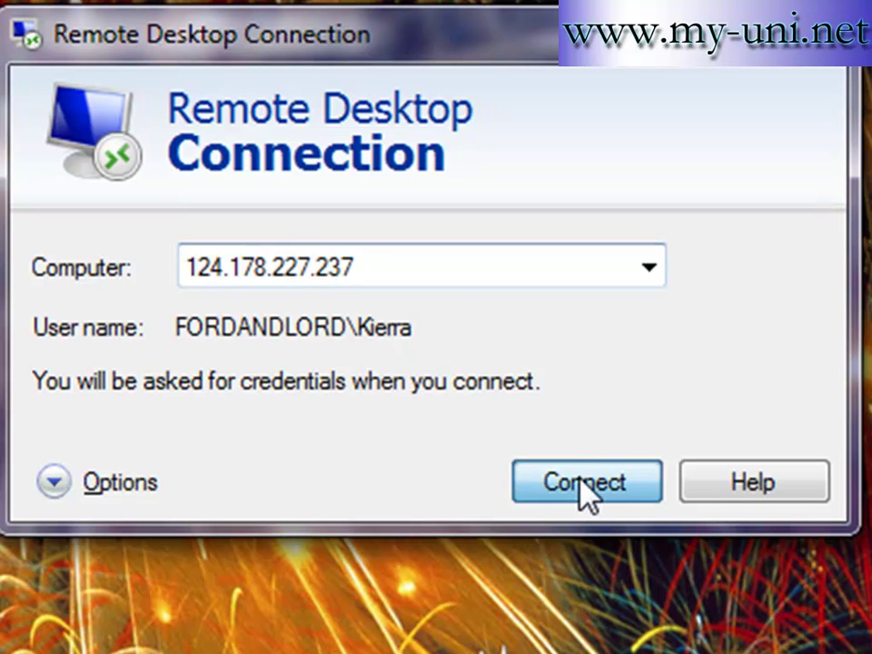
pyautogui.click(417, 192)
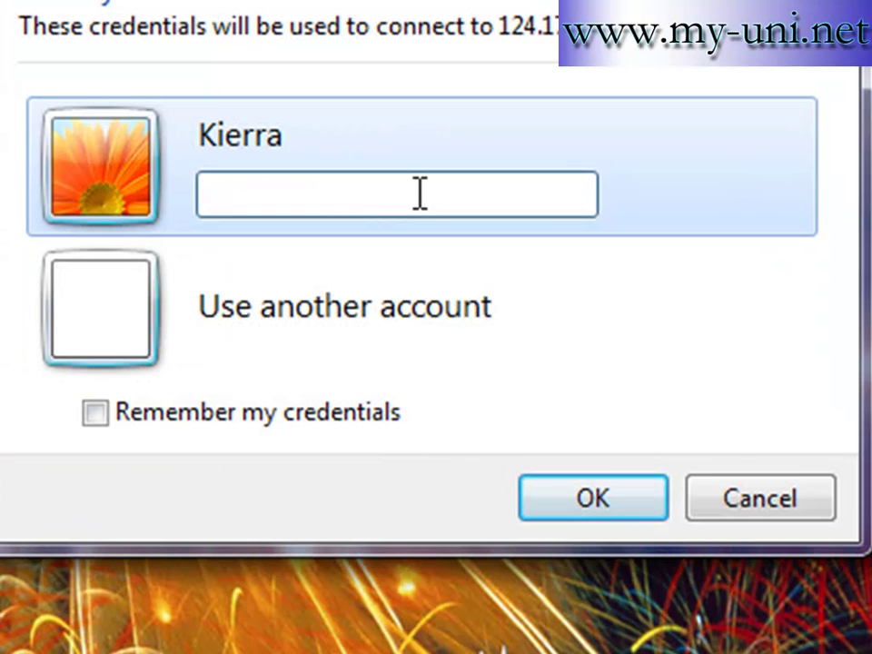
pyautogui.write('••••••••••')
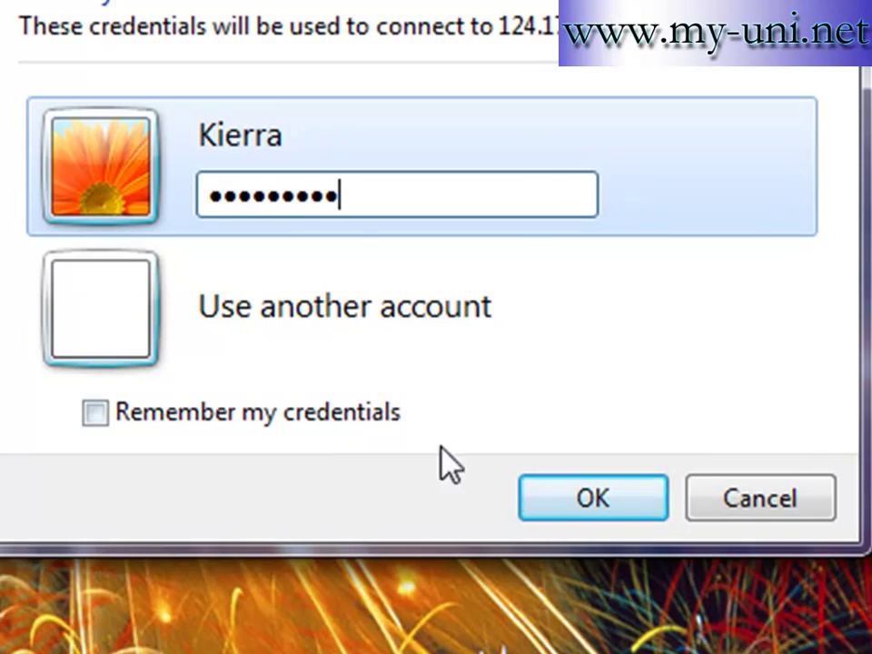
pyautogui.click(582, 498)
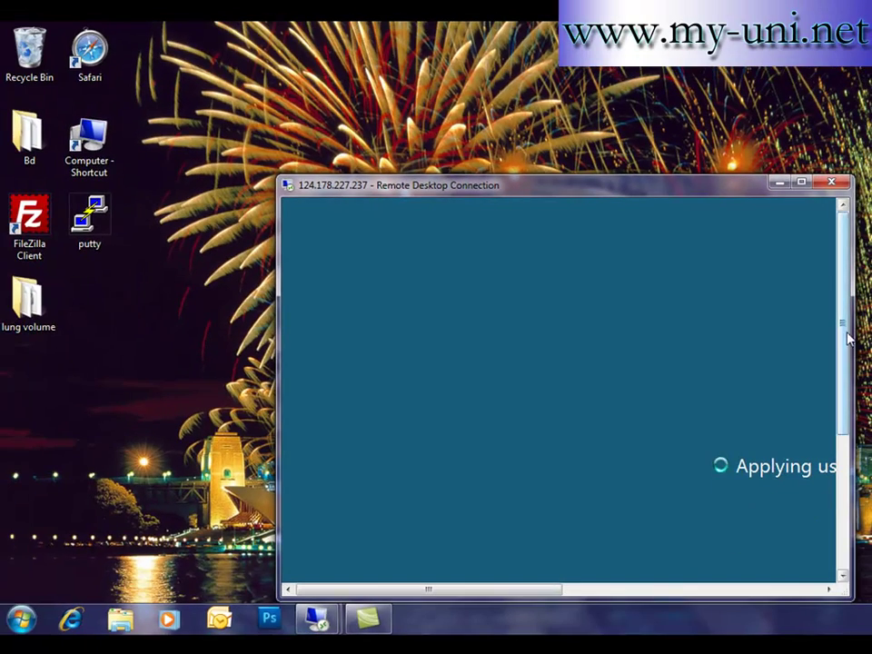
# Step: Maximize the new remote session and open its Start menu to check for the Run and Help entries
pyautogui.click(802, 184)
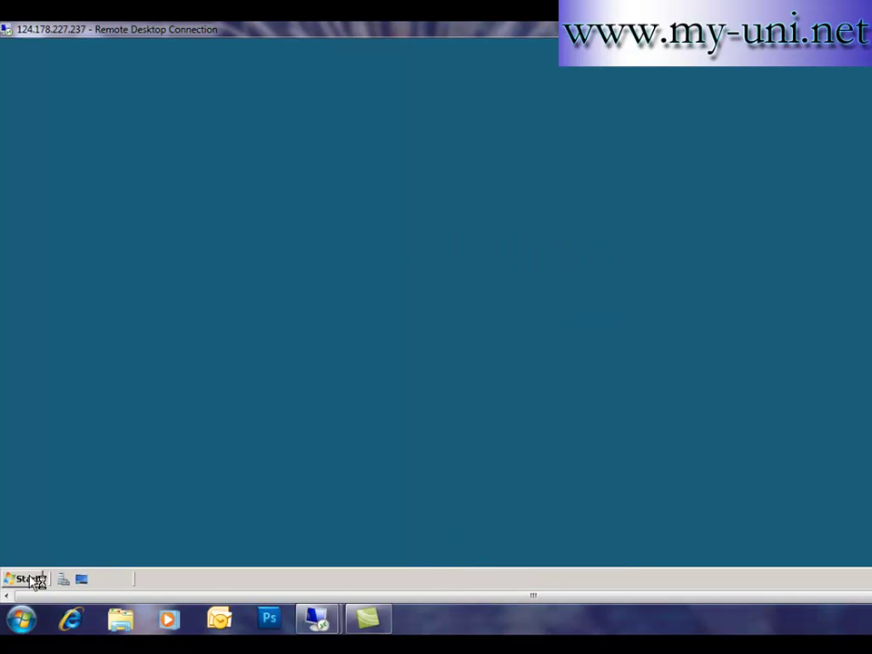
pyautogui.click(36, 579)
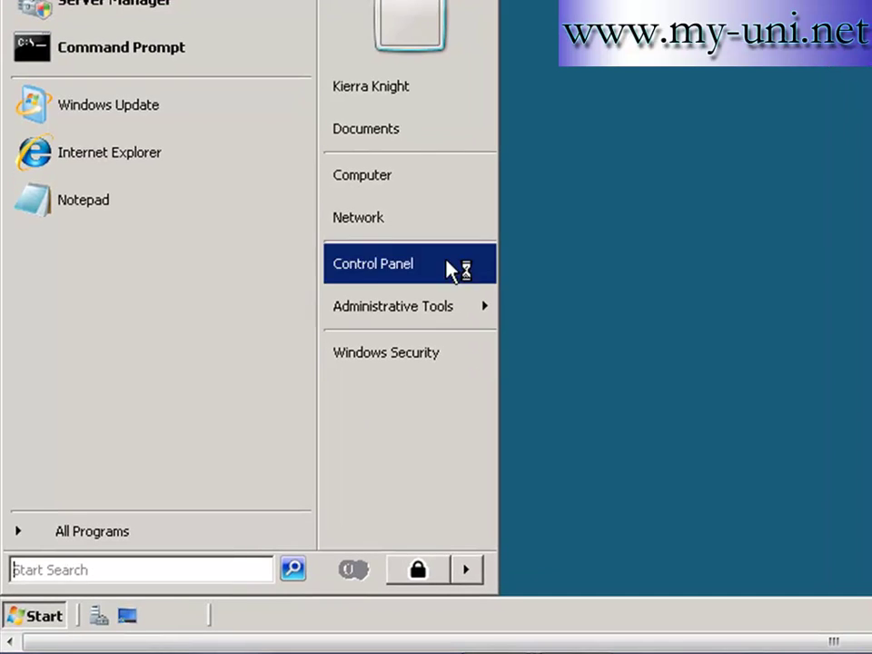